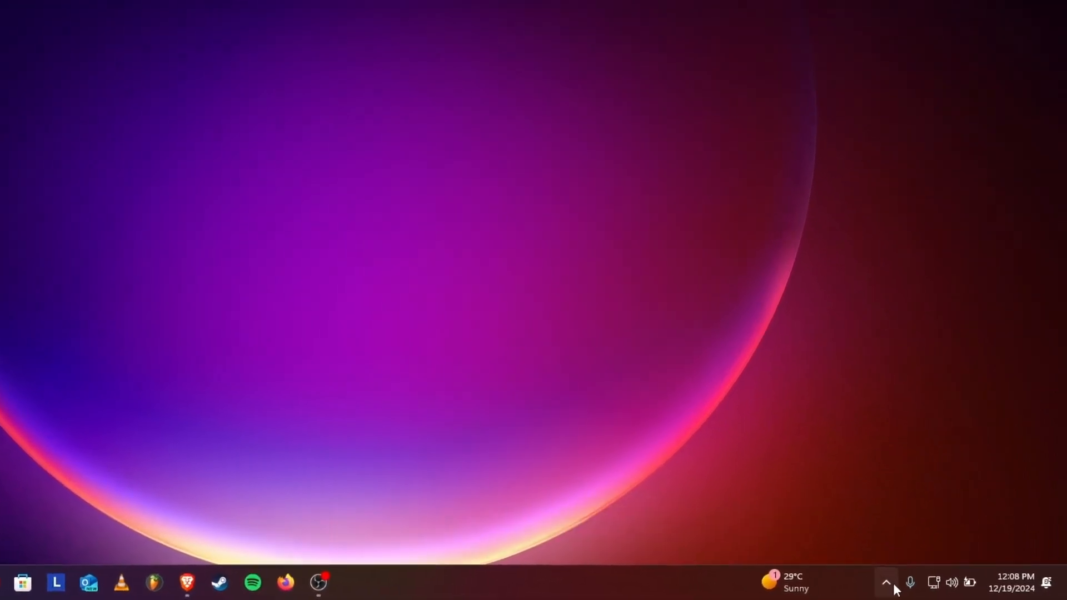
Open the NVIDIA app and check for Game Ready Driver updates.
click(871, 581)
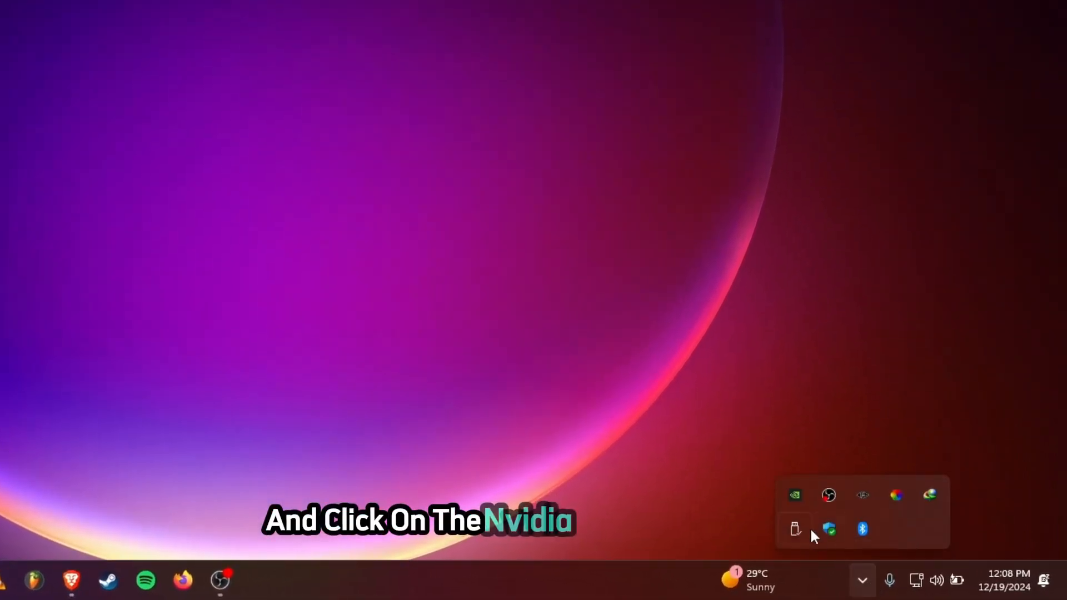
click(795, 494)
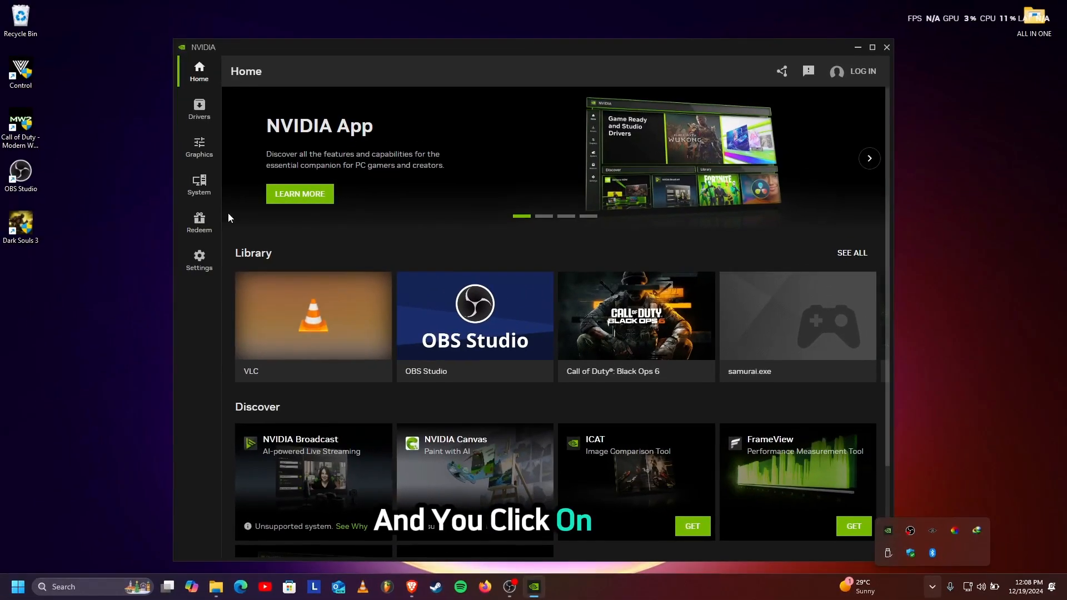
click(120, 70)
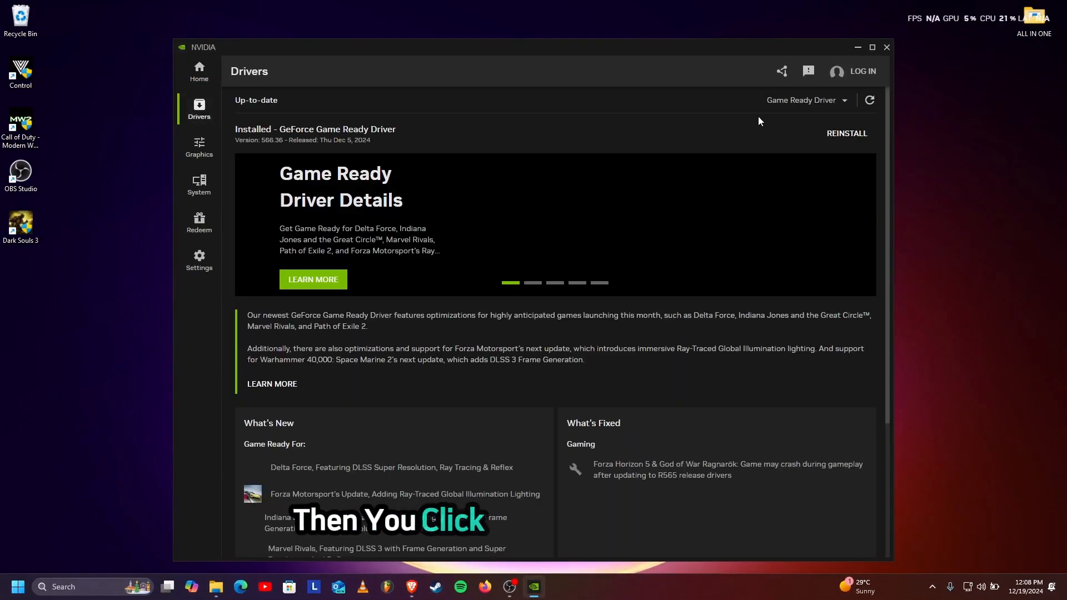
click(871, 101)
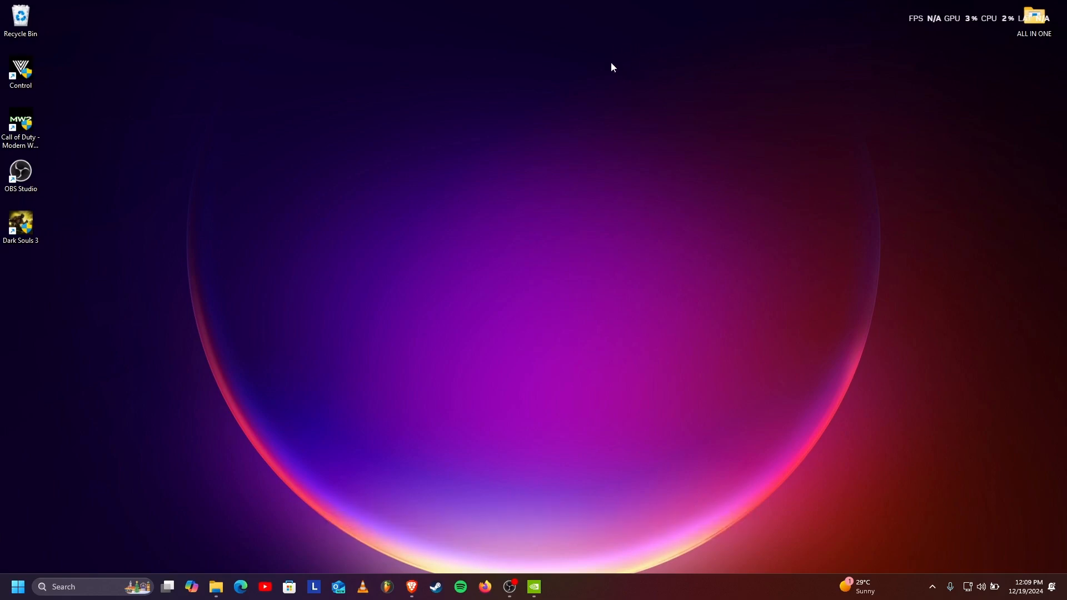
Open the NVIDIA Control Panel from the desktop.
right_click(605, 83)
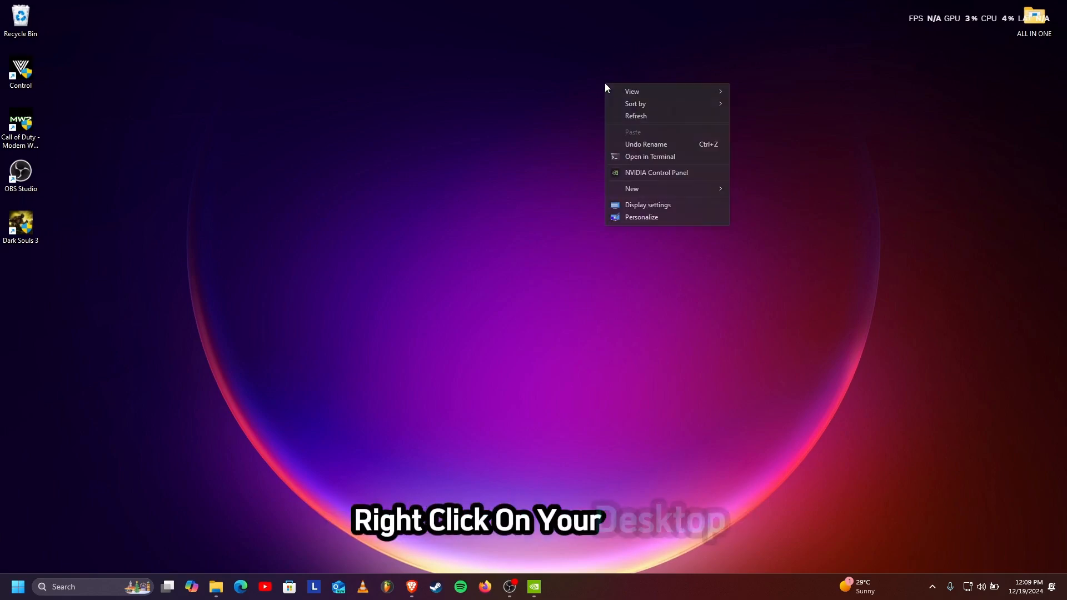
click(647, 171)
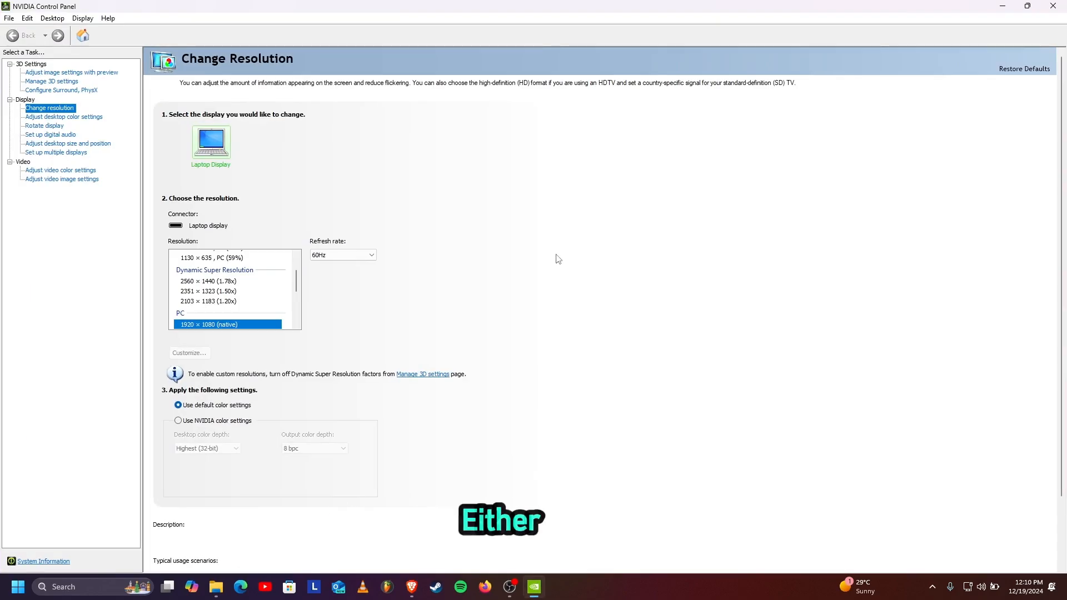
Search Windows for "NVIDIA Control Panel".
click(78, 587)
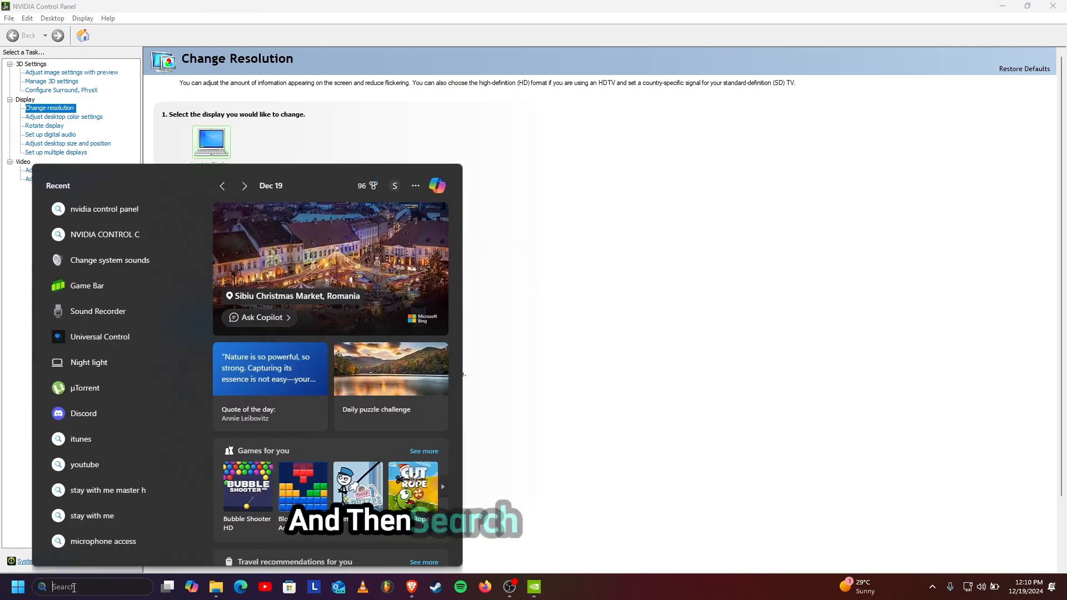
text(NVIDIA CONTROL Panel)
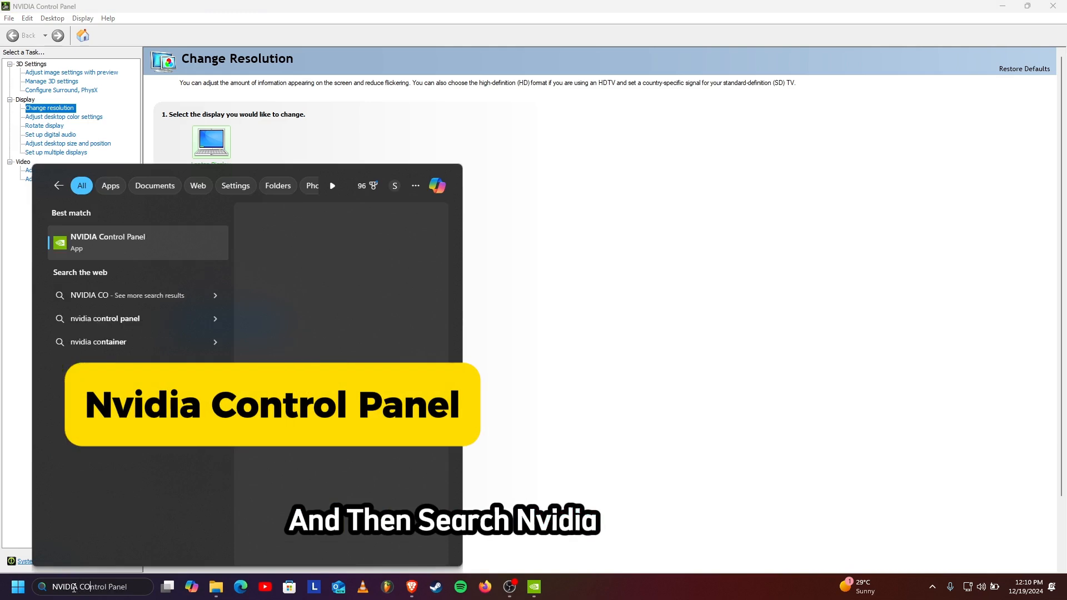
text(NEL)
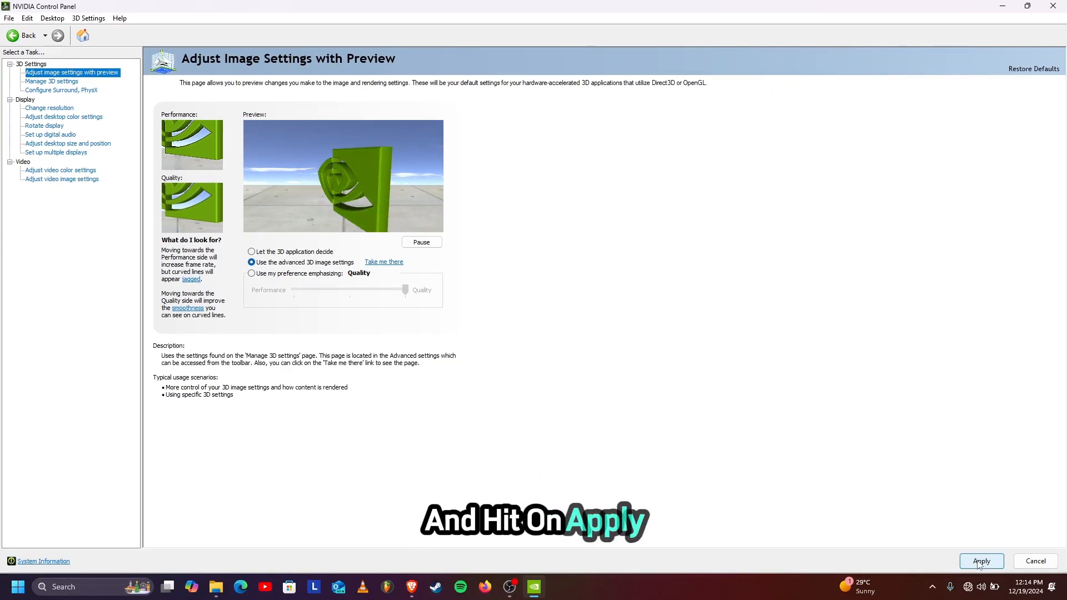
Apply the "Use the advanced 3D image settings" preference and restore the global 3D settings to their defaults.
click(980, 561)
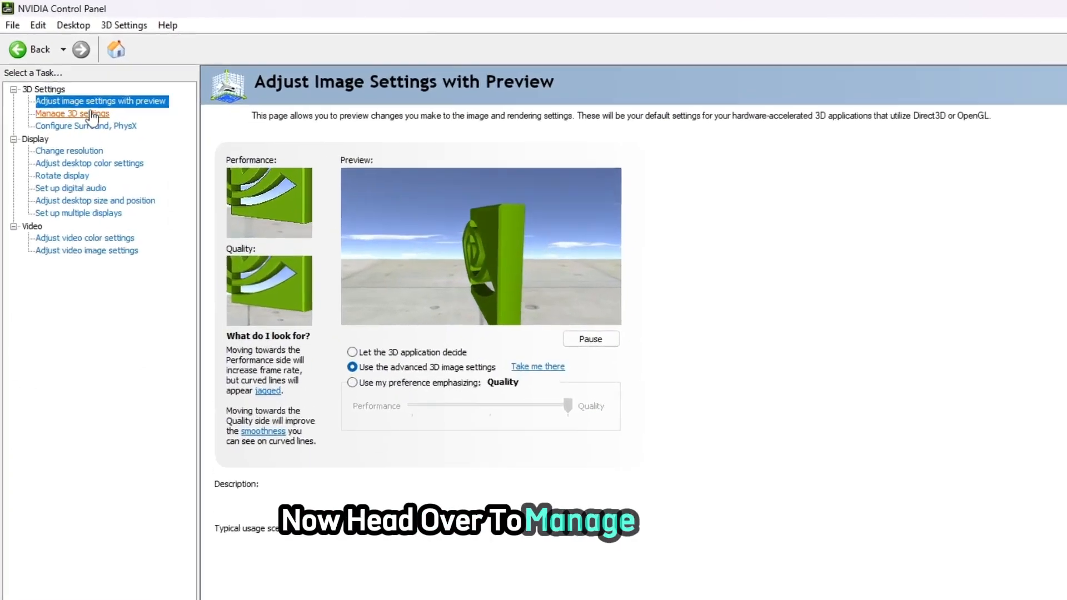
click(66, 82)
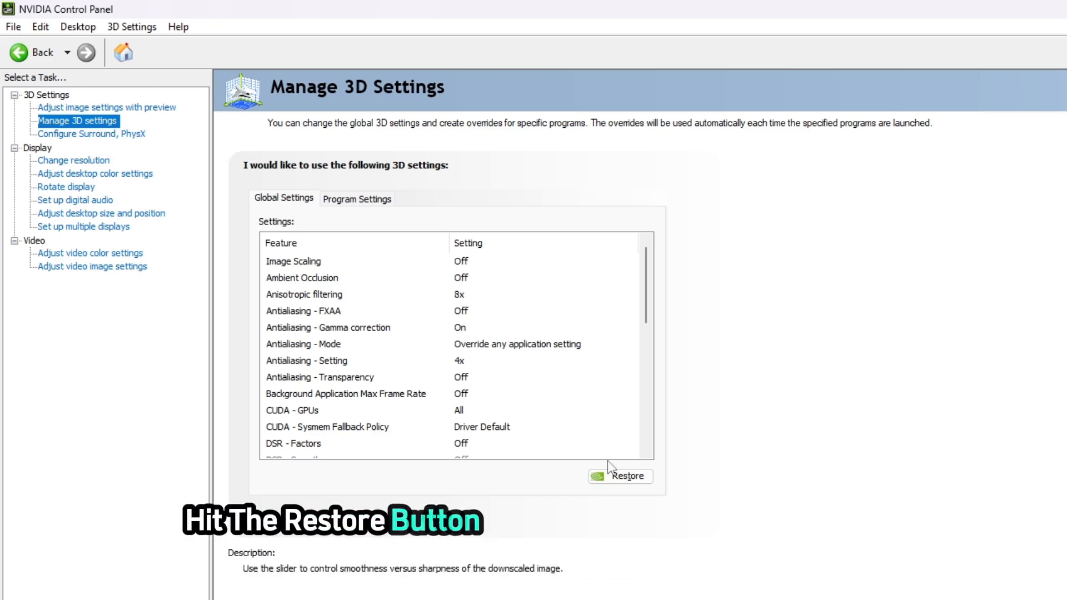
click(615, 477)
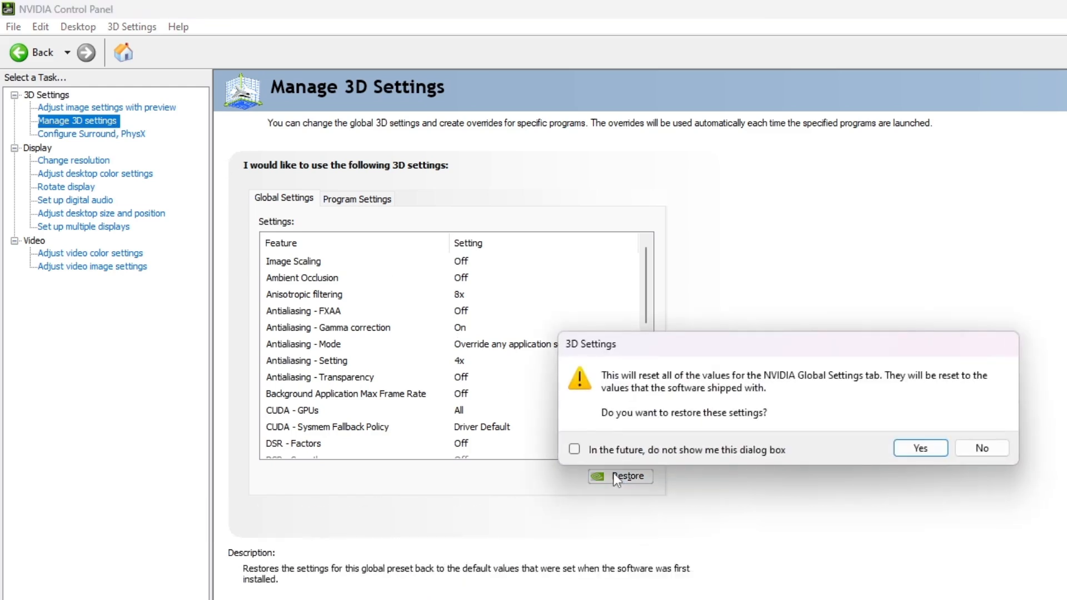
click(902, 448)
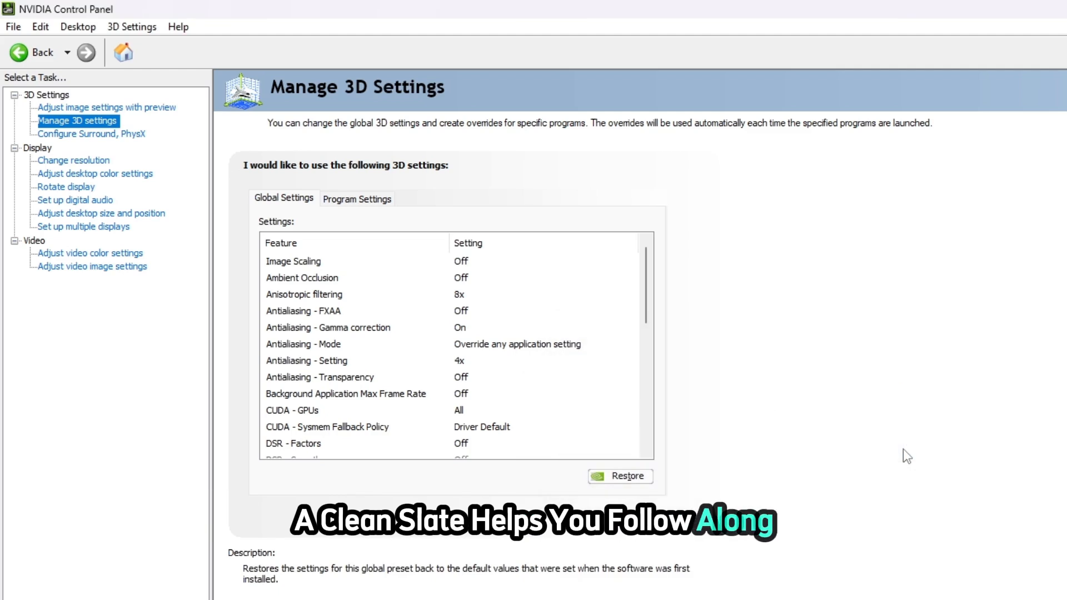
Turn on Image Scaling in the global 3D settings with 77% sharpening and the Overlay Indicator enabled.
click(388, 263)
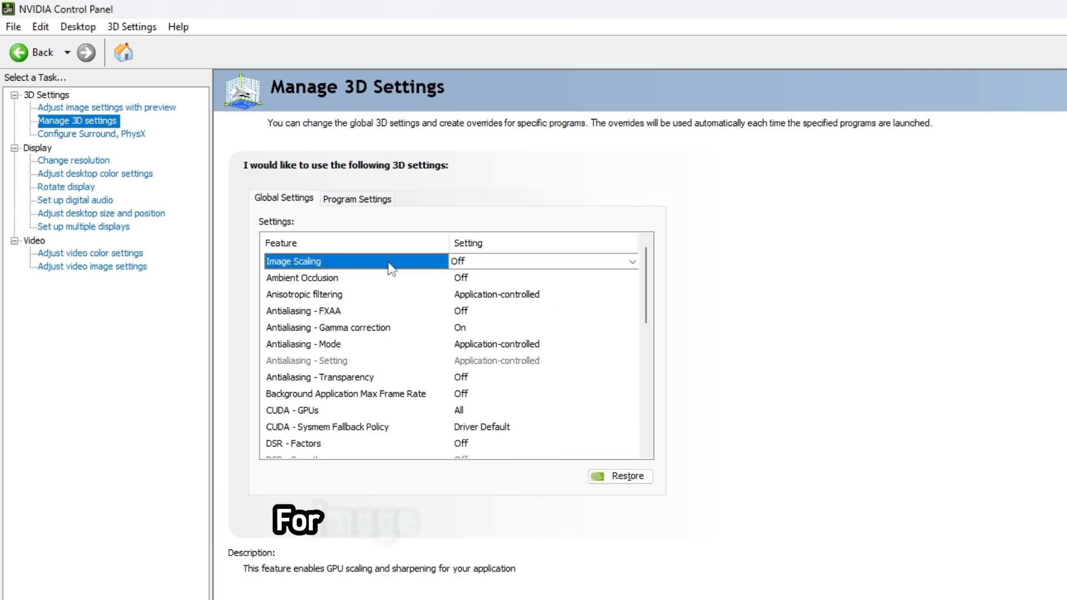
click(485, 267)
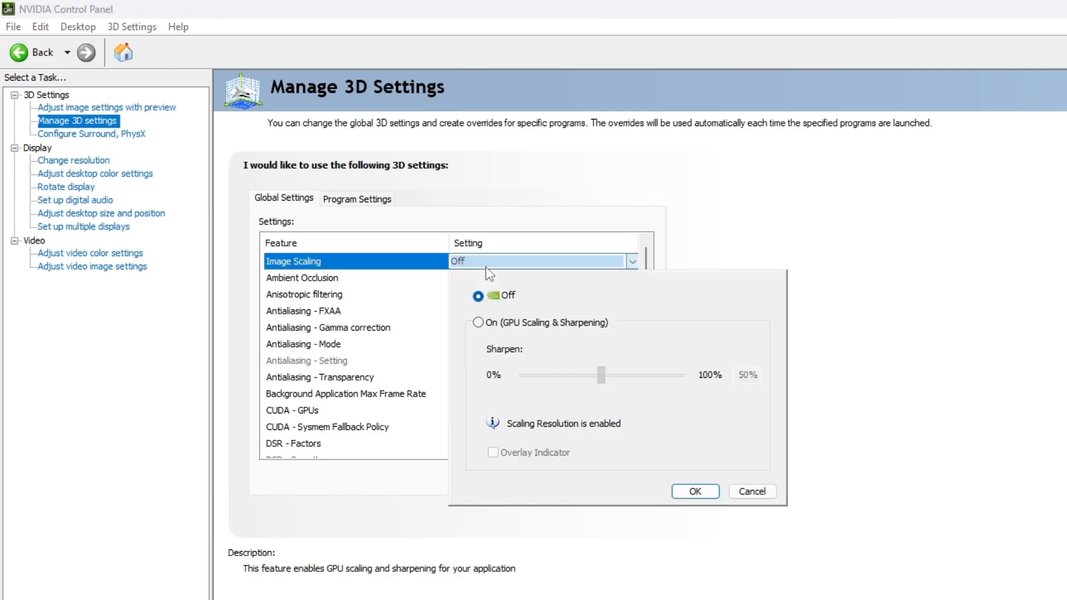
click(479, 323)
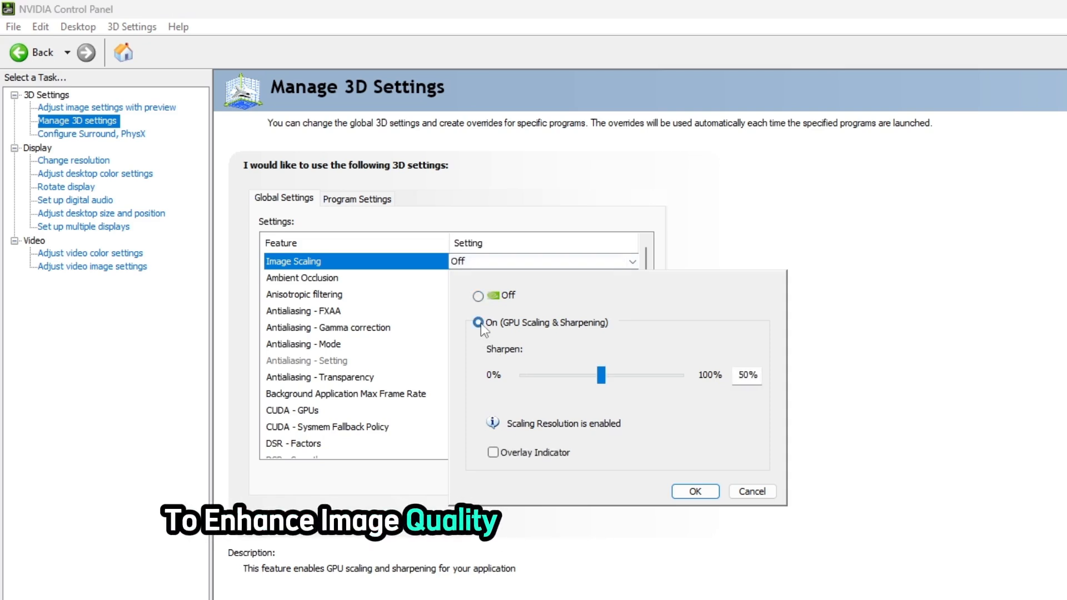
drag(602, 378, 645, 376)
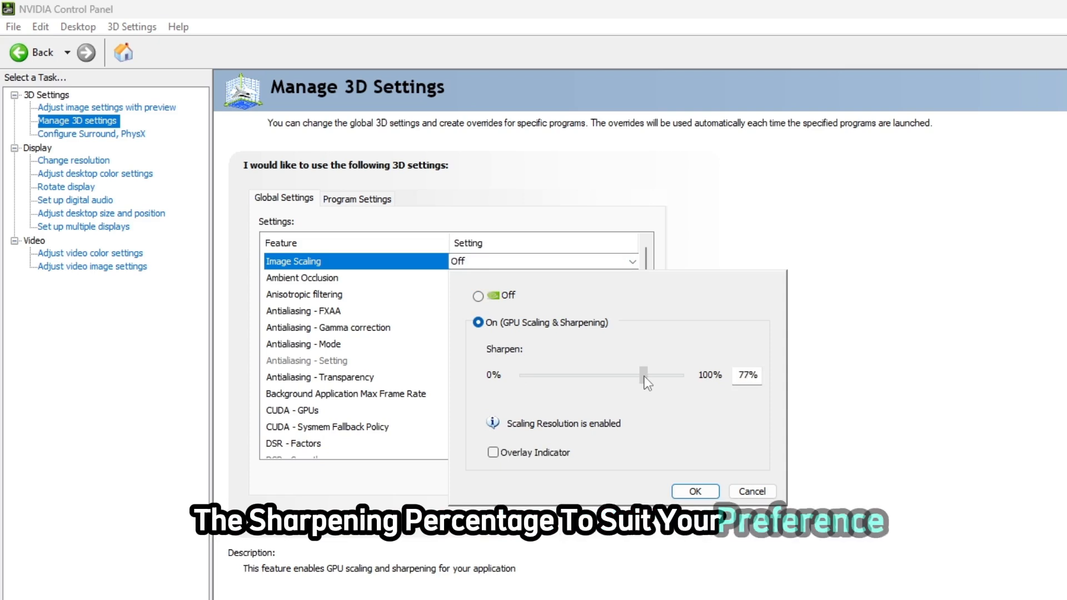
click(493, 454)
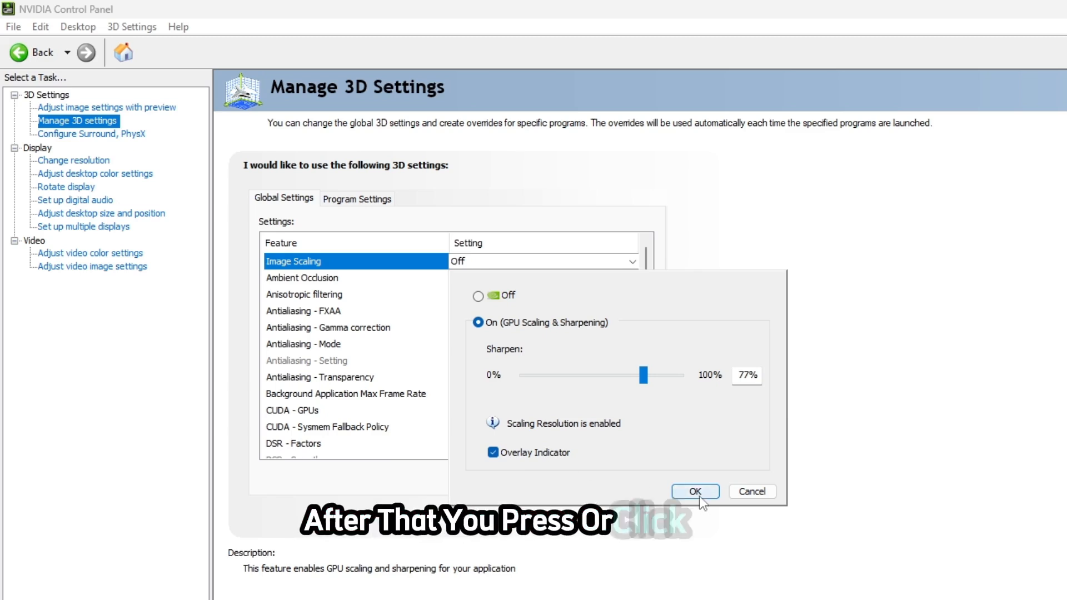
click(698, 495)
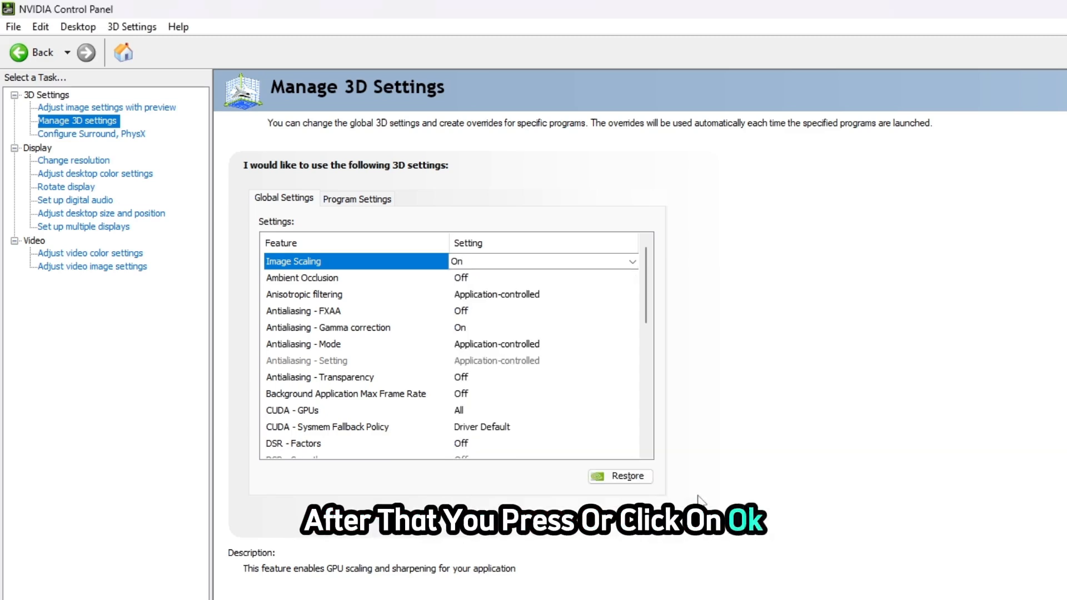
Set Ambient Occlusion to Performance and Anisotropic filtering to Application-controlled.
click(299, 279)
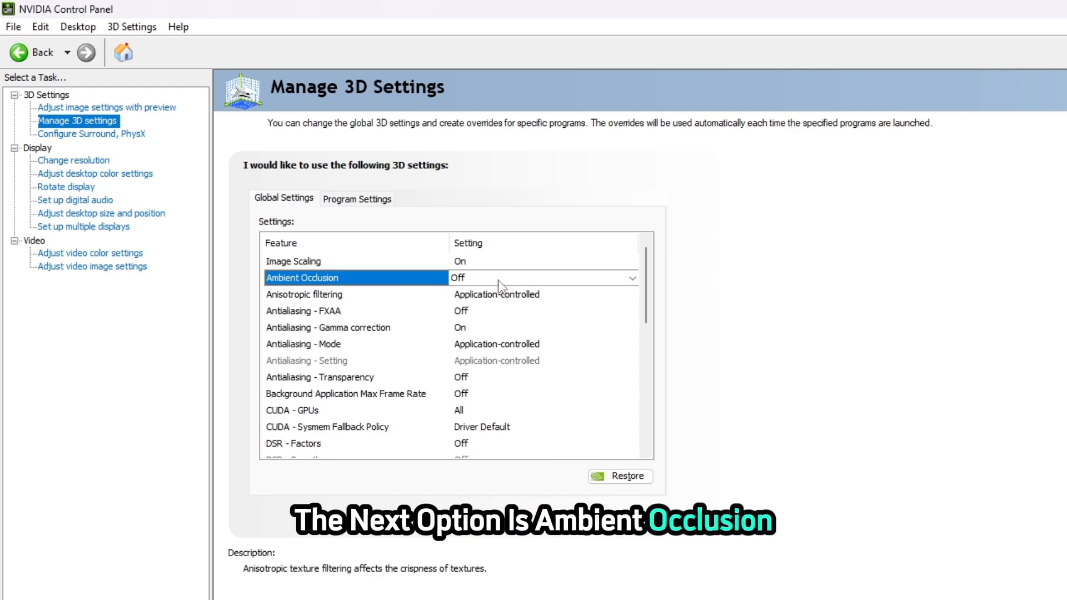
click(499, 279)
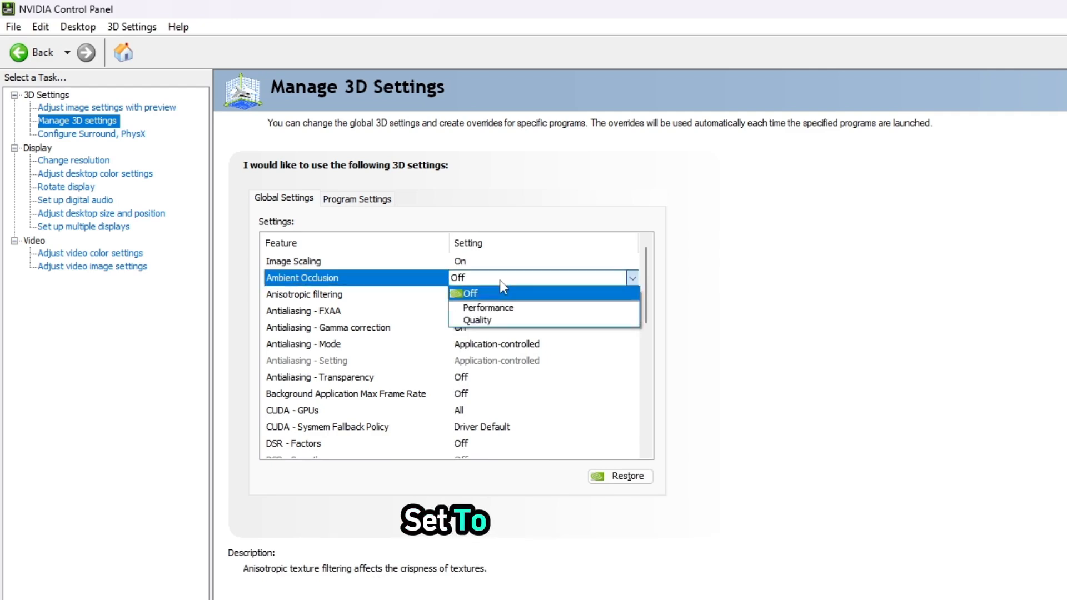
click(493, 310)
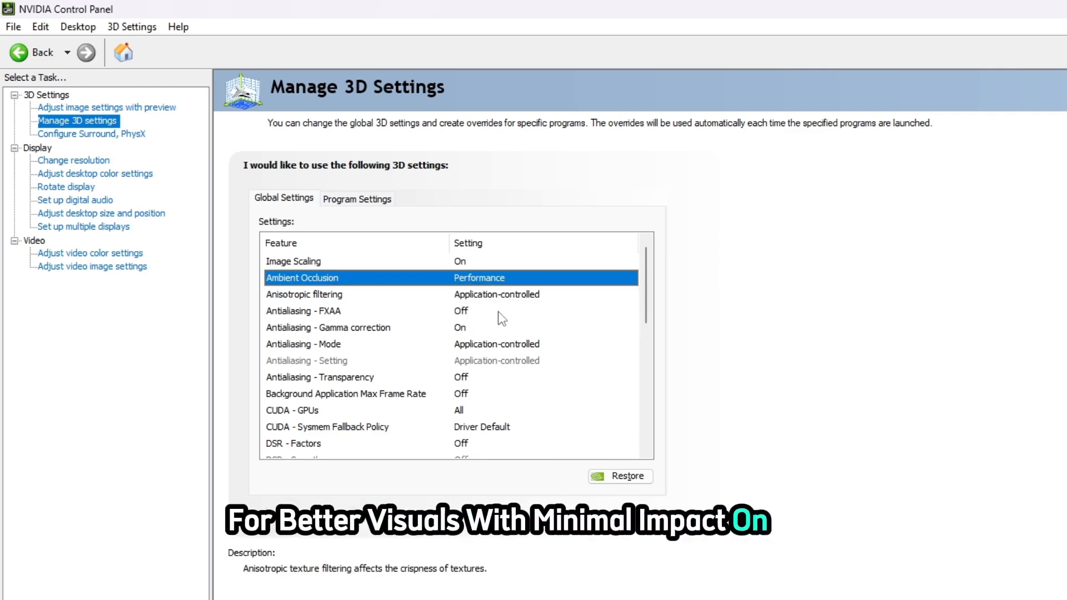
click(300, 297)
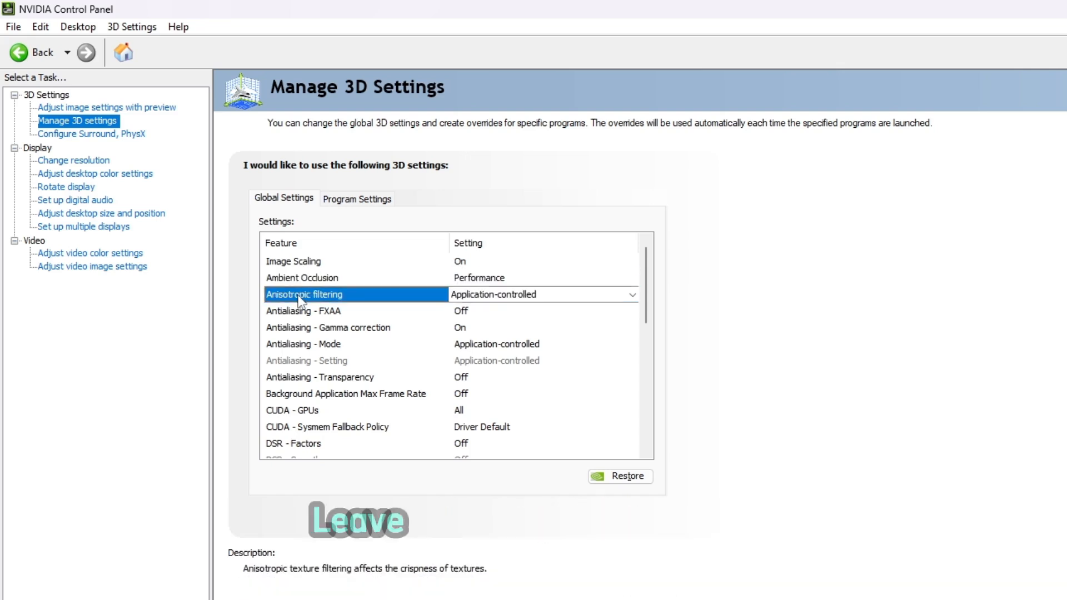
click(498, 296)
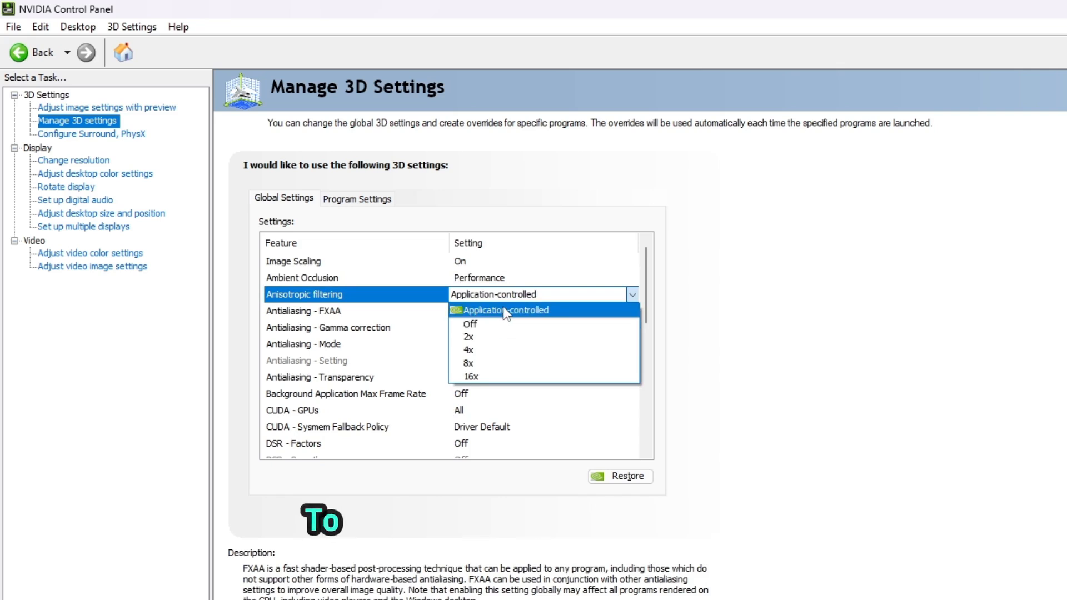
click(504, 309)
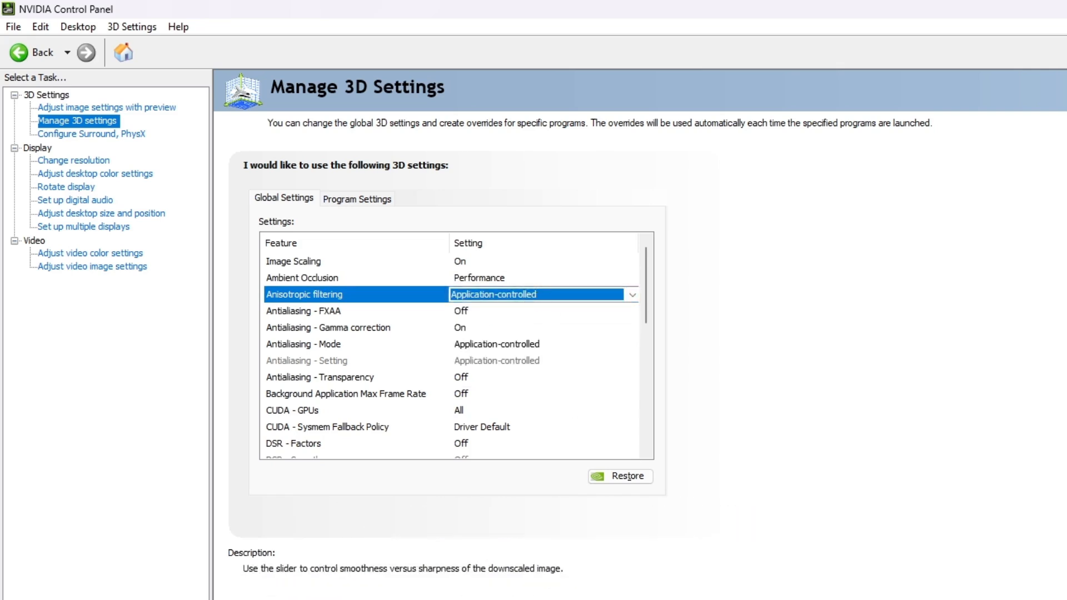
Set both Antialiasing - FXAA and Antialiasing - Transparency to Off.
click(308, 312)
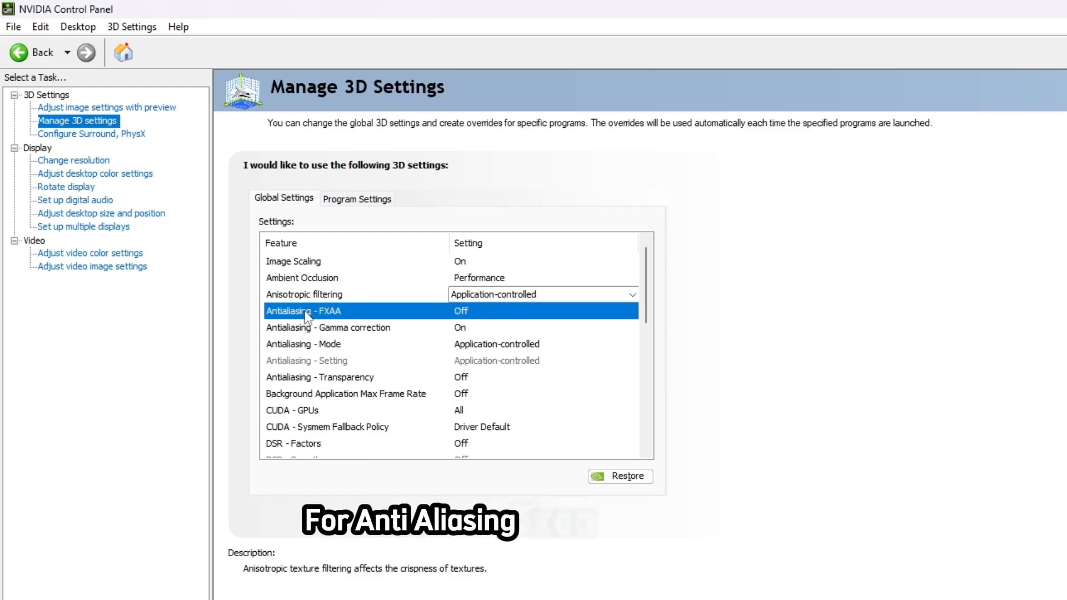
click(452, 313)
click(466, 324)
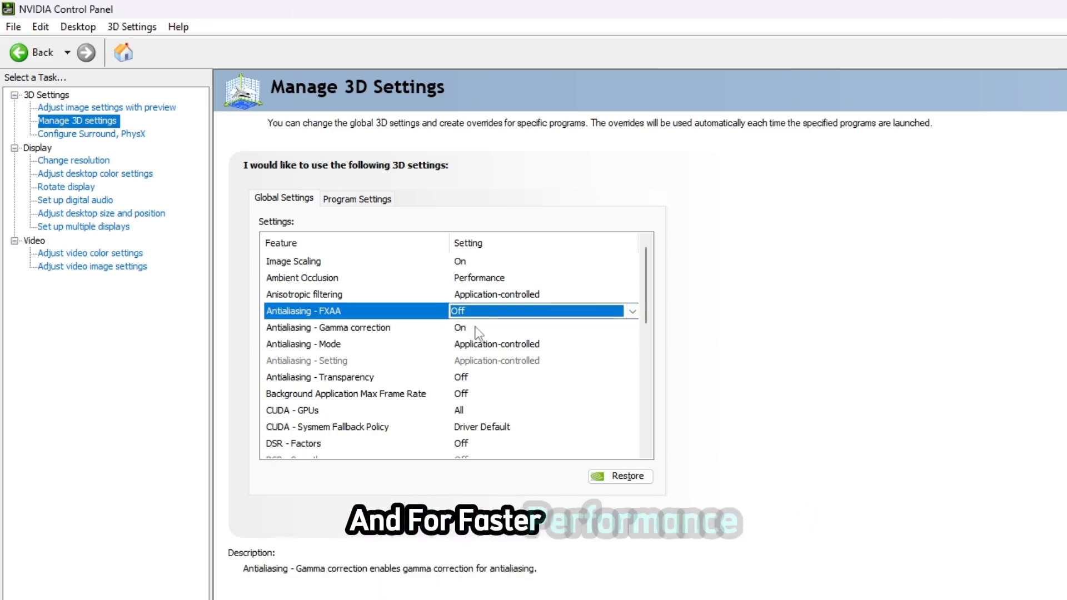
click(439, 343)
click(365, 380)
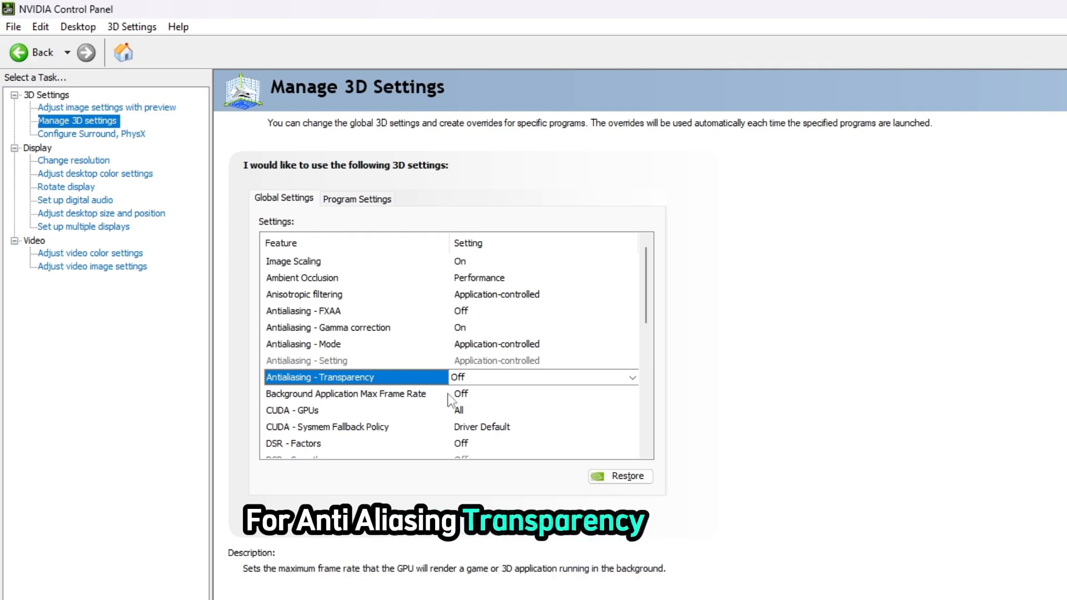
click(491, 378)
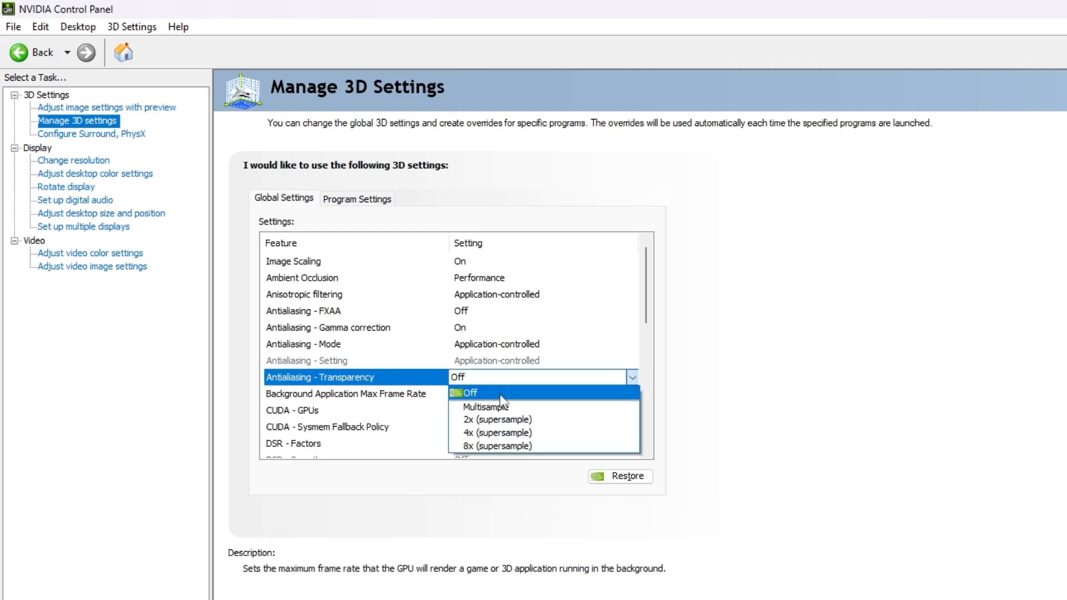
click(499, 394)
Set Background Application Max Frame Rate to Off.
scroll(392, 300, down, 2)
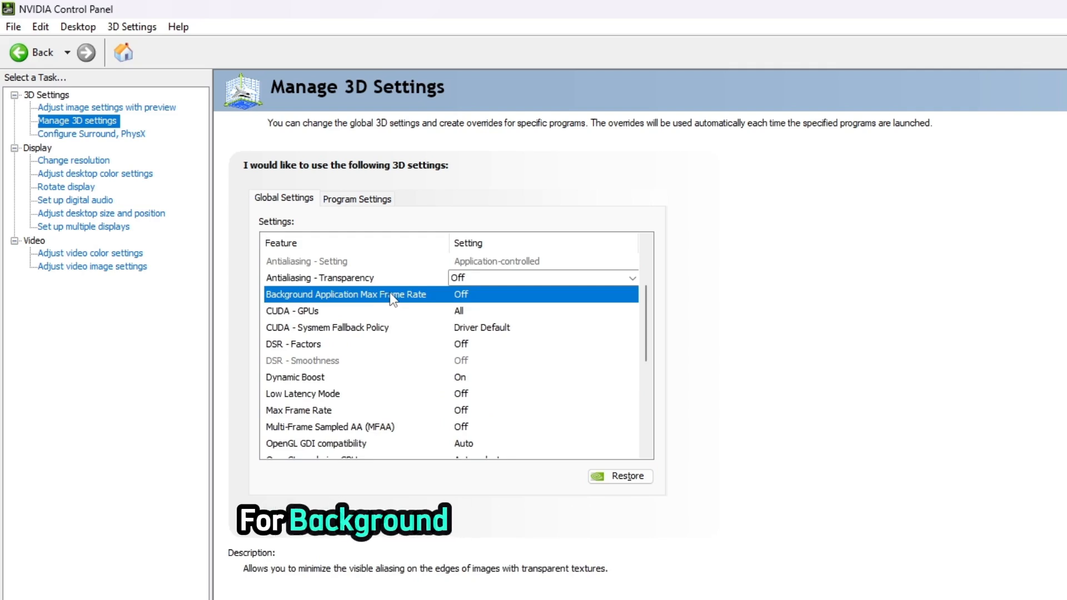
click(391, 294)
click(483, 296)
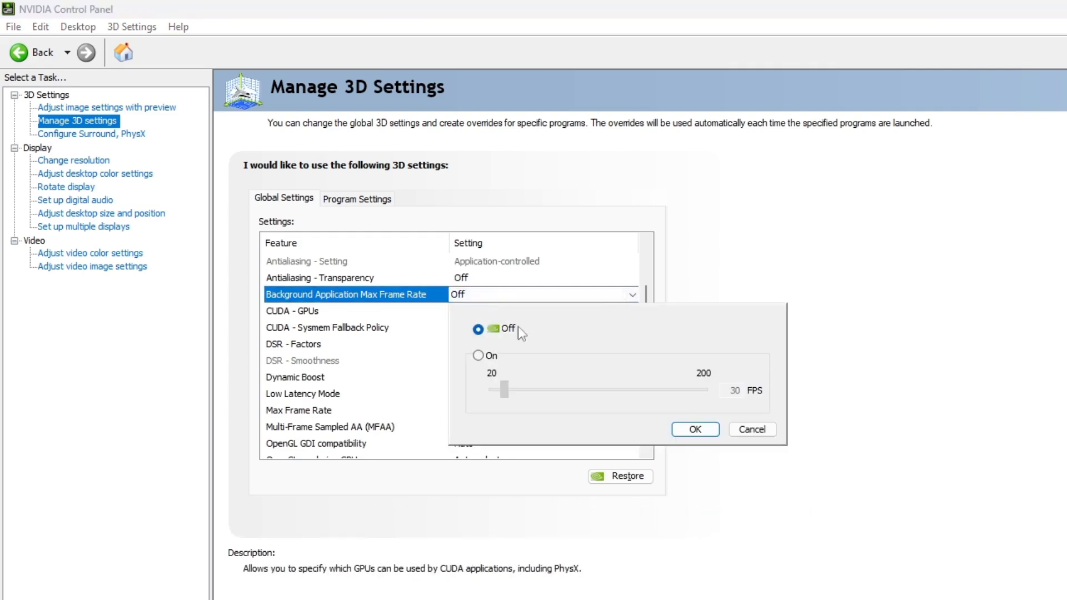
click(694, 430)
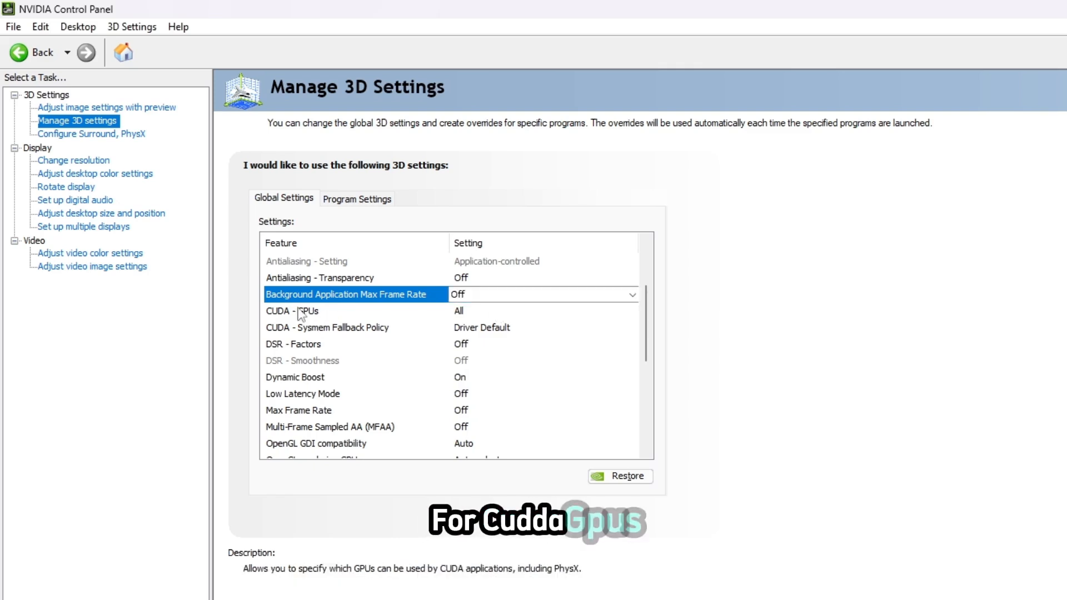
Select the NVIDIA GeForce GTX 1650 as the GPU for CUDA applications.
click(332, 314)
click(468, 317)
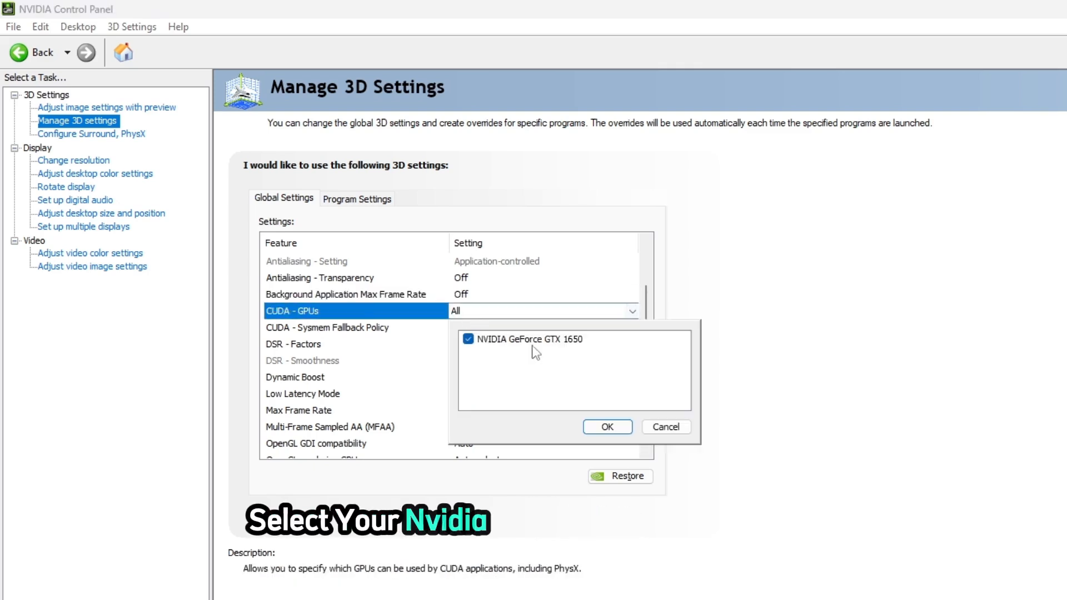
click(469, 338)
click(469, 339)
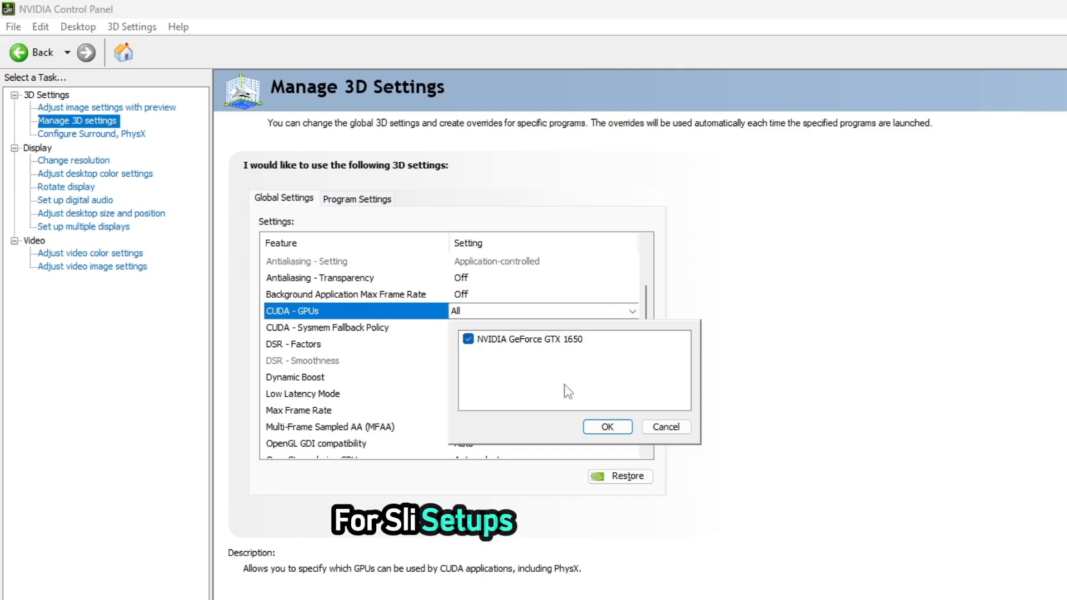
click(608, 427)
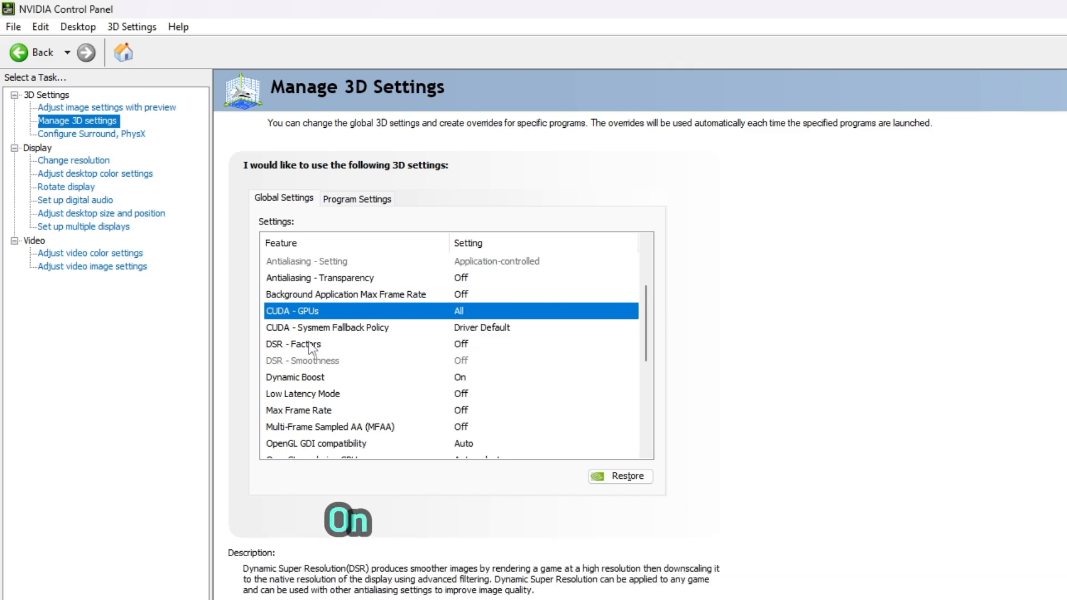
Enable the 3.00x (3325 x 1871) legacy scaling factor for DSR - Factors and accept it.
click(328, 354)
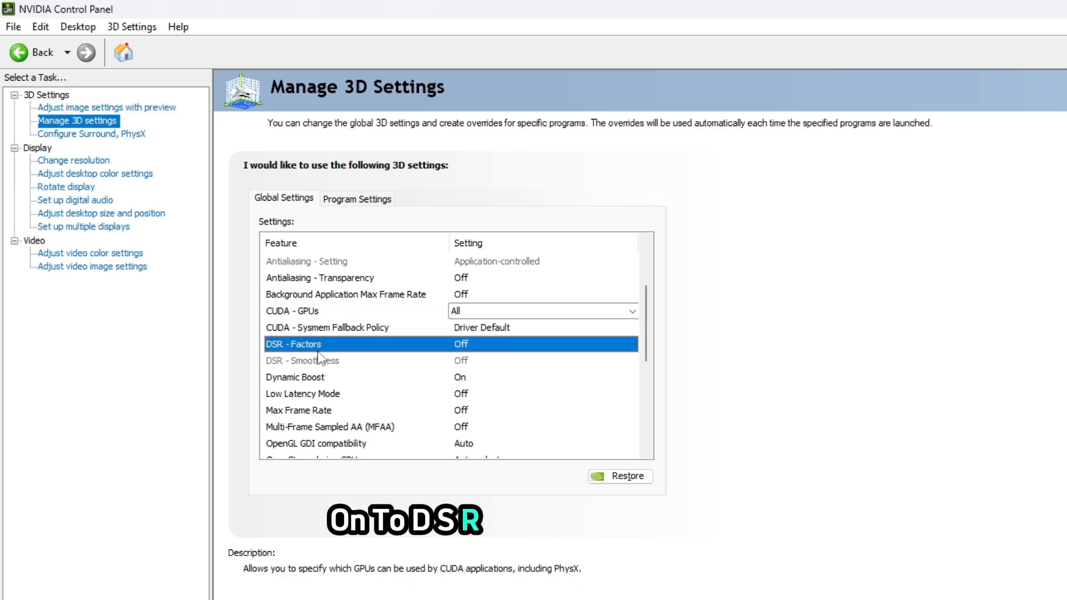
click(505, 345)
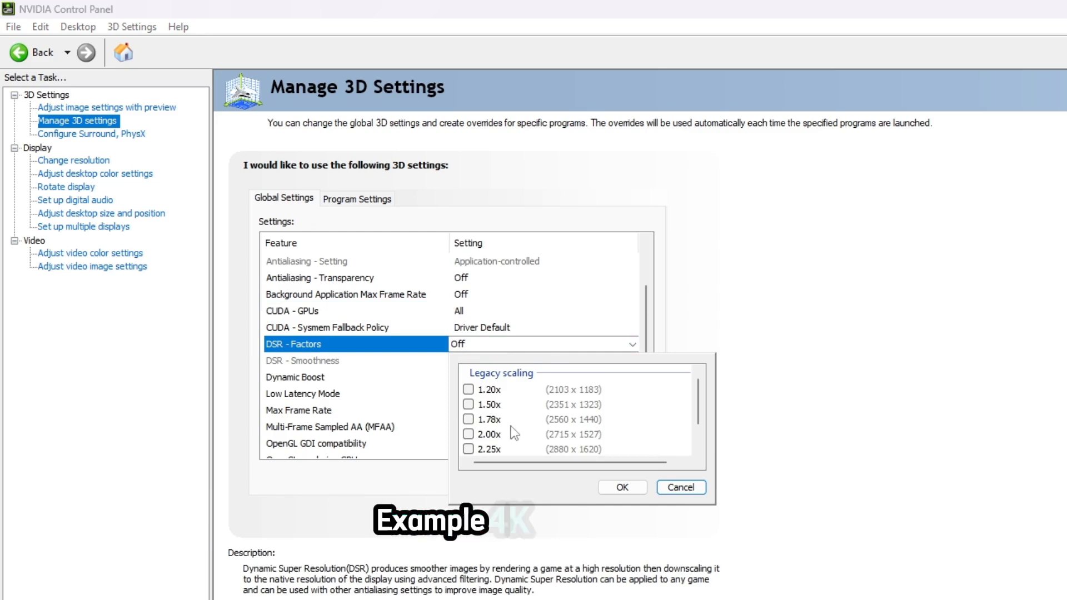
scroll(522, 420, down, 1)
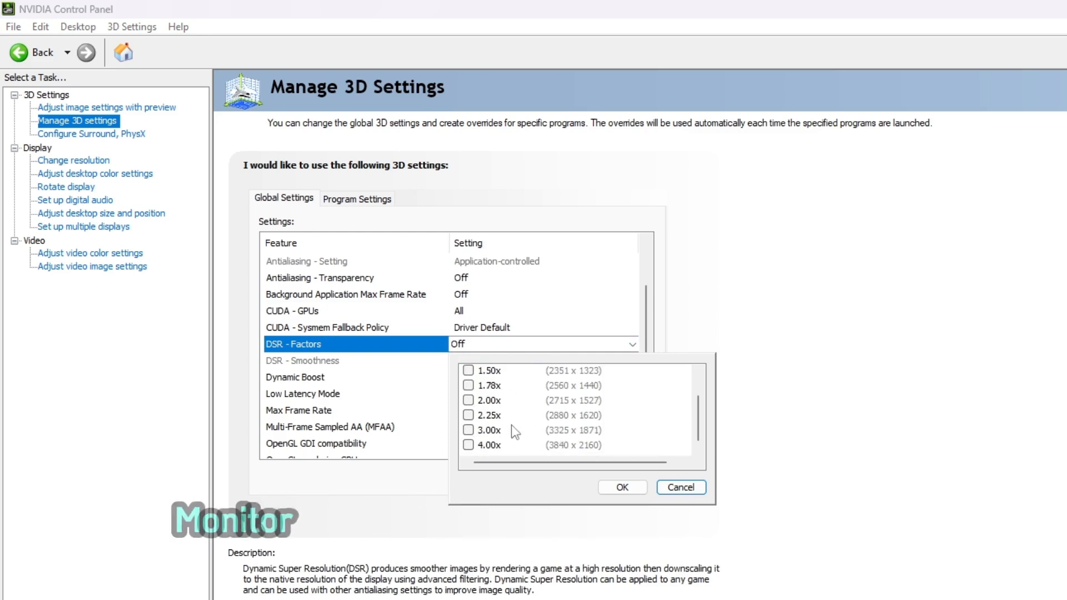
click(469, 431)
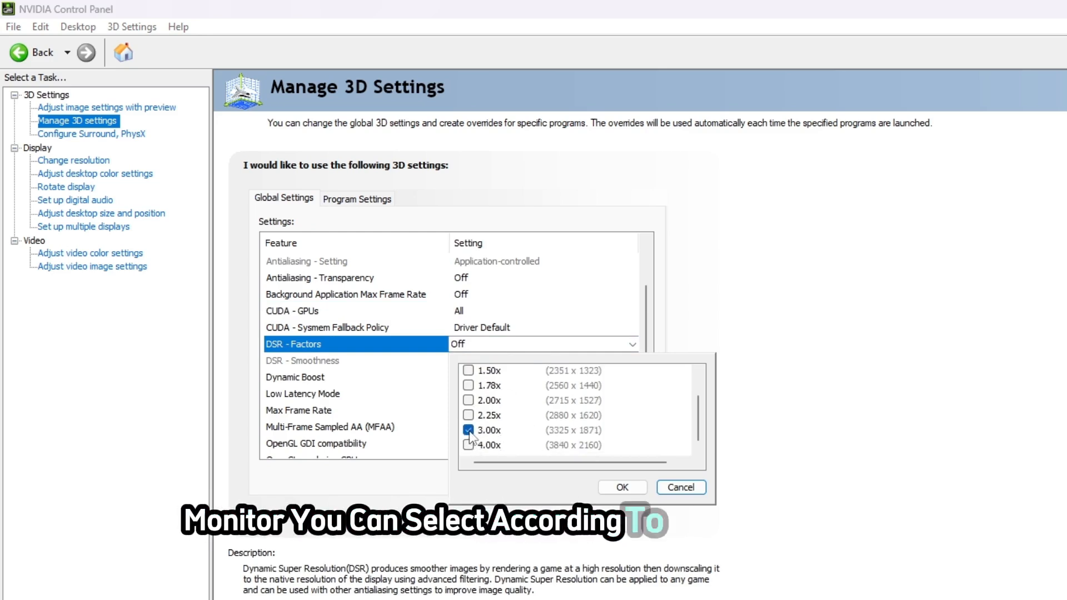
click(616, 488)
Set Low Latency Mode to Ultra and Max Frame Rate to Off.
scroll(366, 373, down, 3)
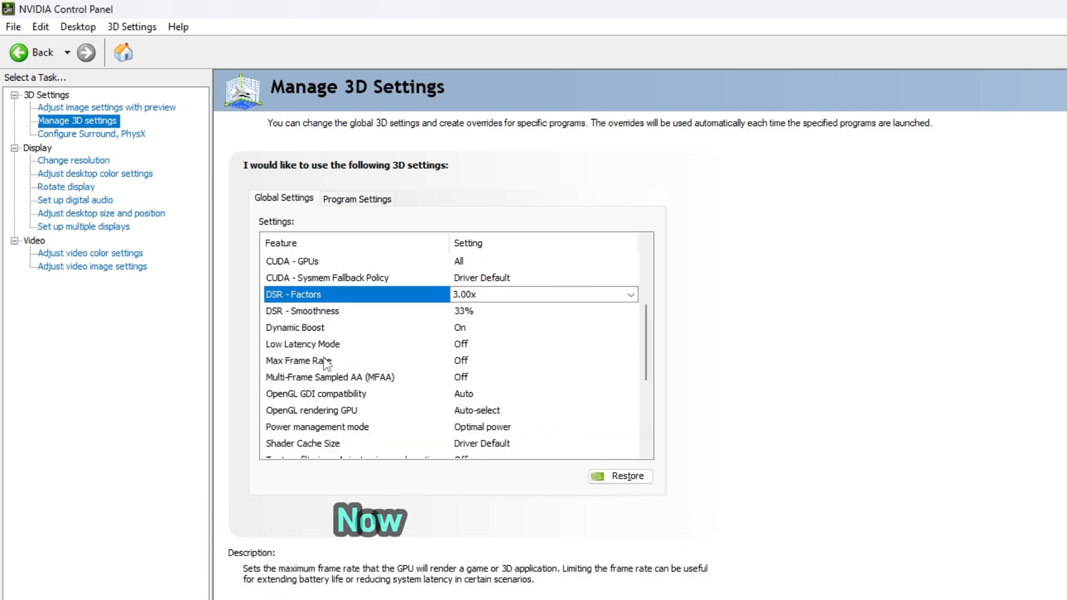
click(310, 346)
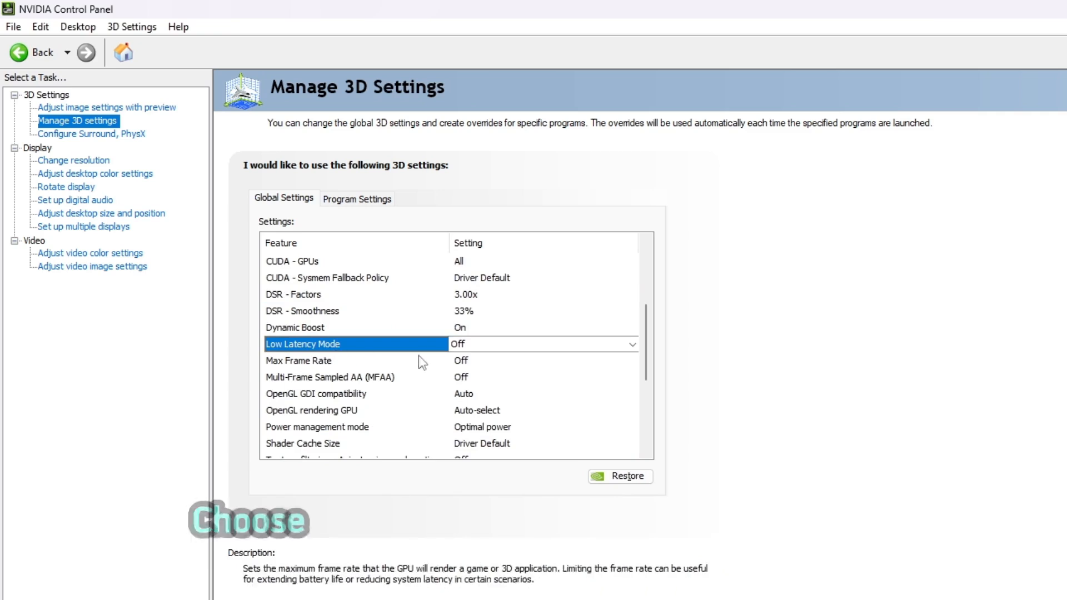
click(478, 348)
click(479, 385)
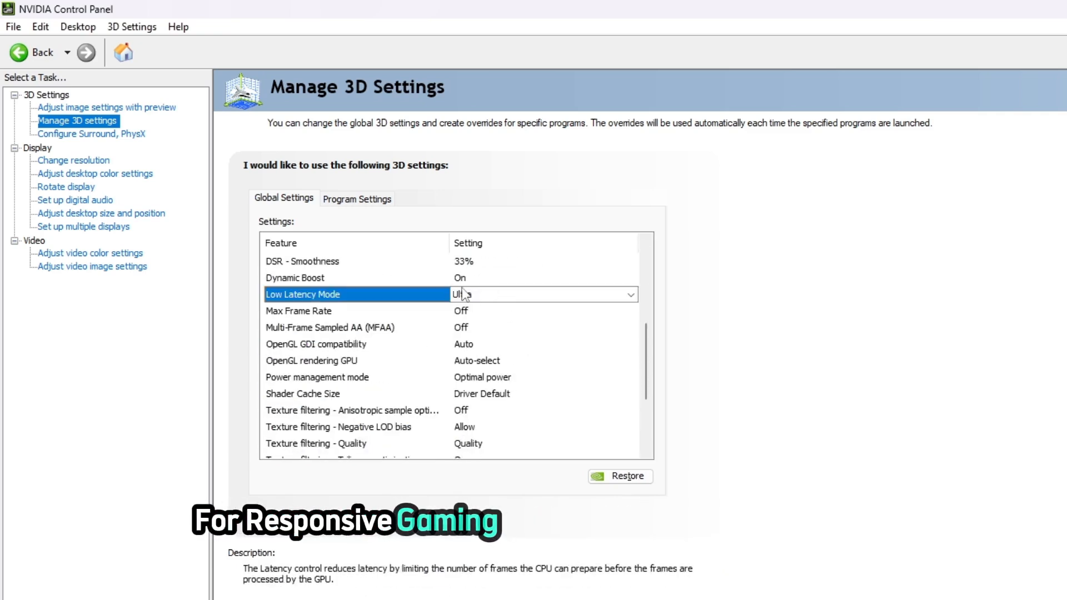
click(323, 312)
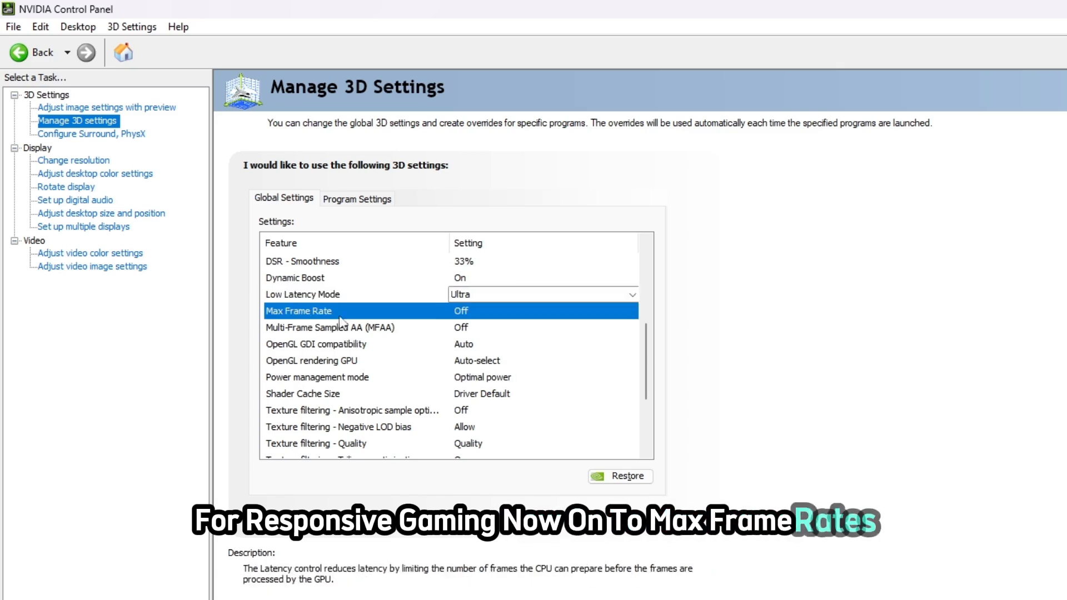
click(485, 313)
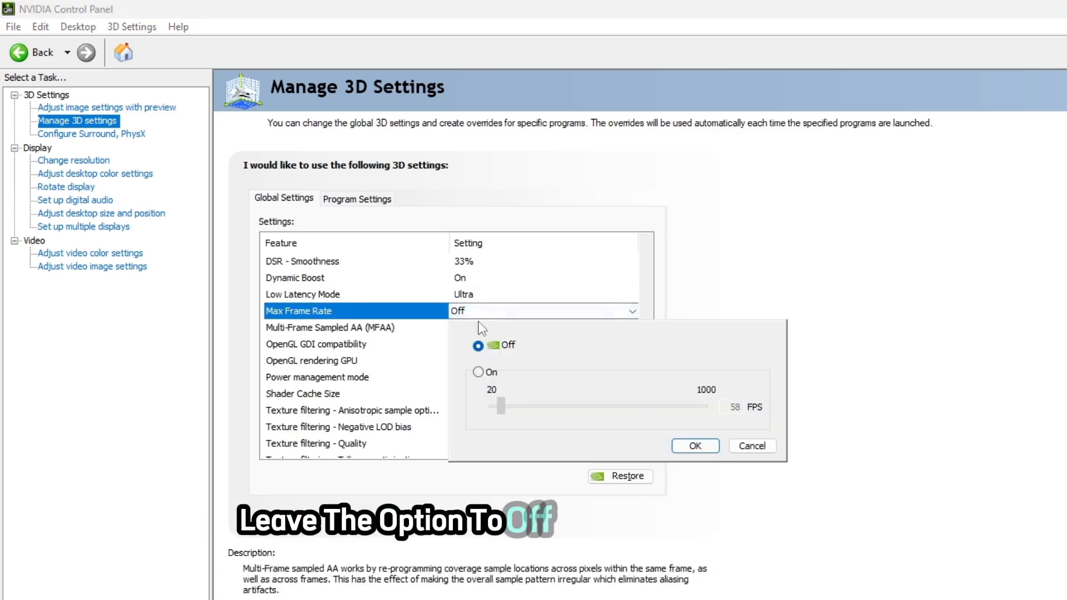
click(695, 447)
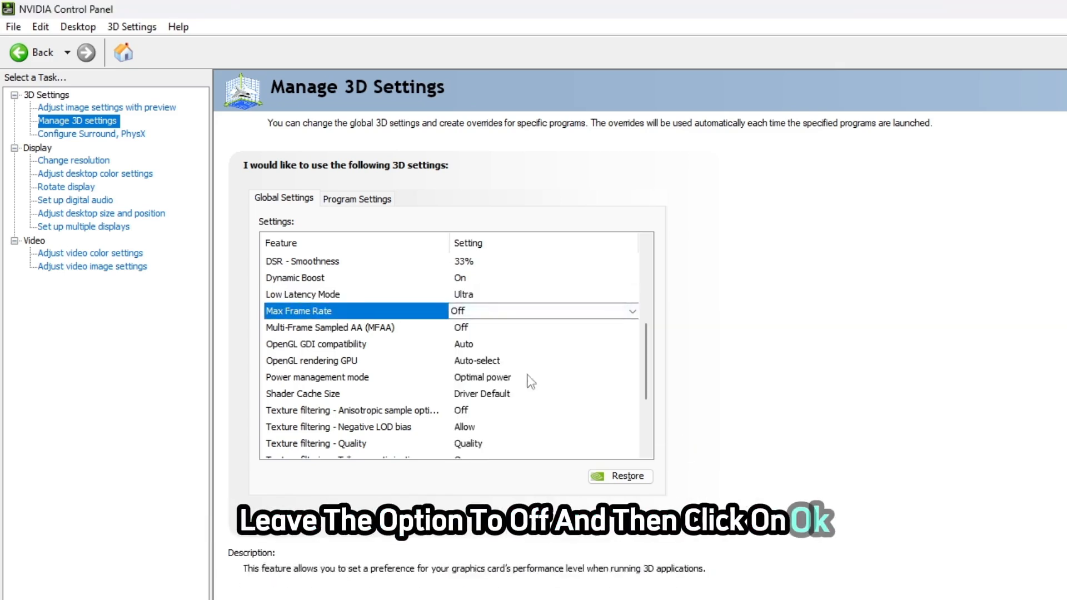
Review the per-program 3D settings for Adobe Premiere, including its frame rate limit, and return to the global settings.
click(366, 200)
scroll(391, 311, down, 5)
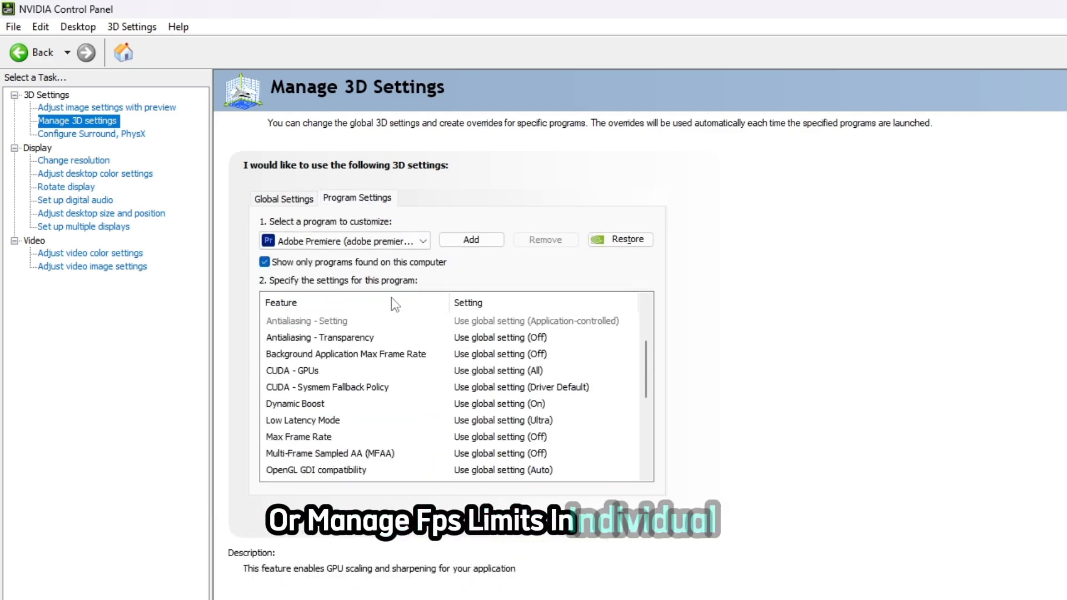
scroll(407, 311, up, 5)
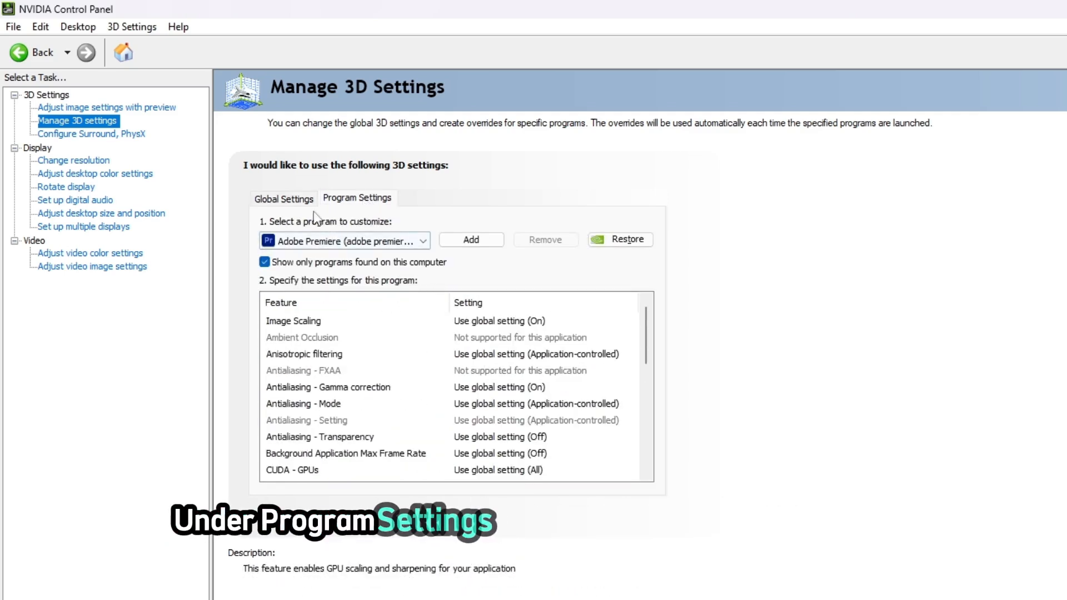
click(302, 201)
Set the OpenGL rendering GPU to NVIDIA GeForce GTX 1650.
scroll(313, 351, down, 3)
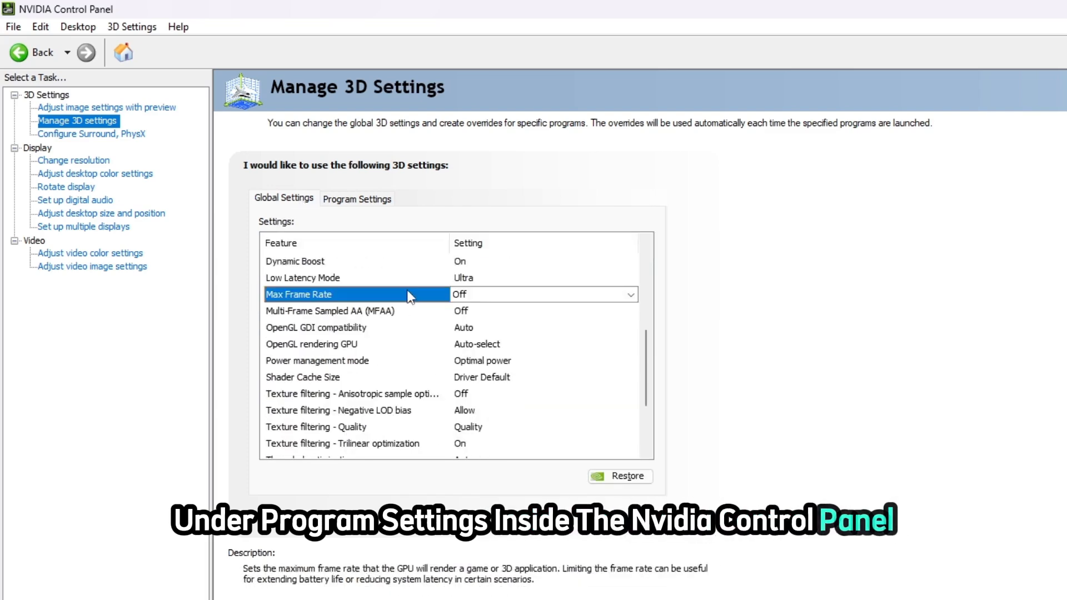
click(321, 346)
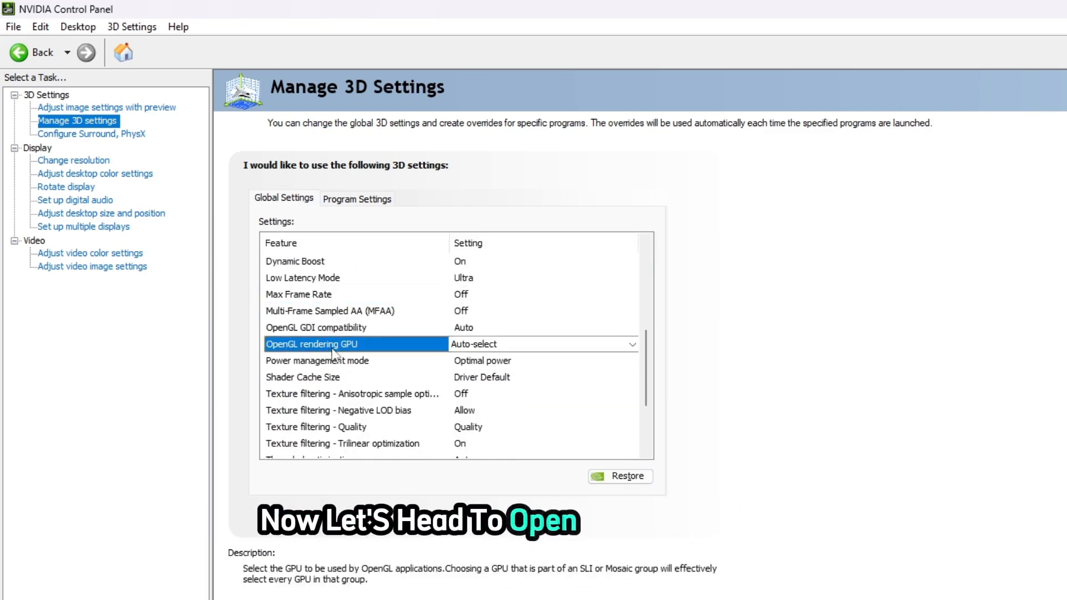
click(500, 344)
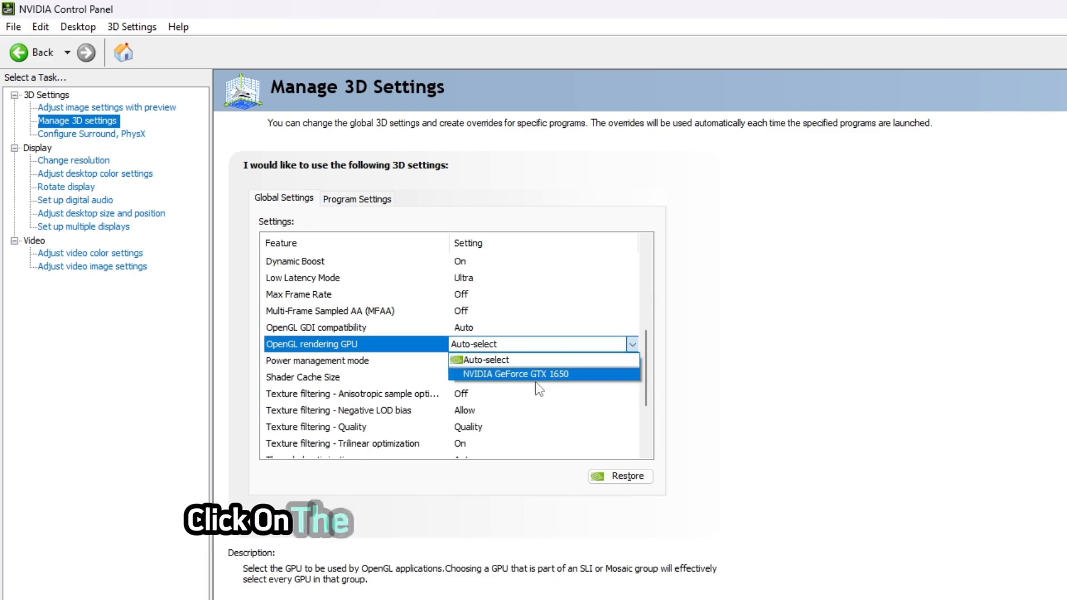
click(550, 372)
Set Power management mode to Optimal power and Shader Cache Size to Driver Default.
scroll(508, 362, down, 5)
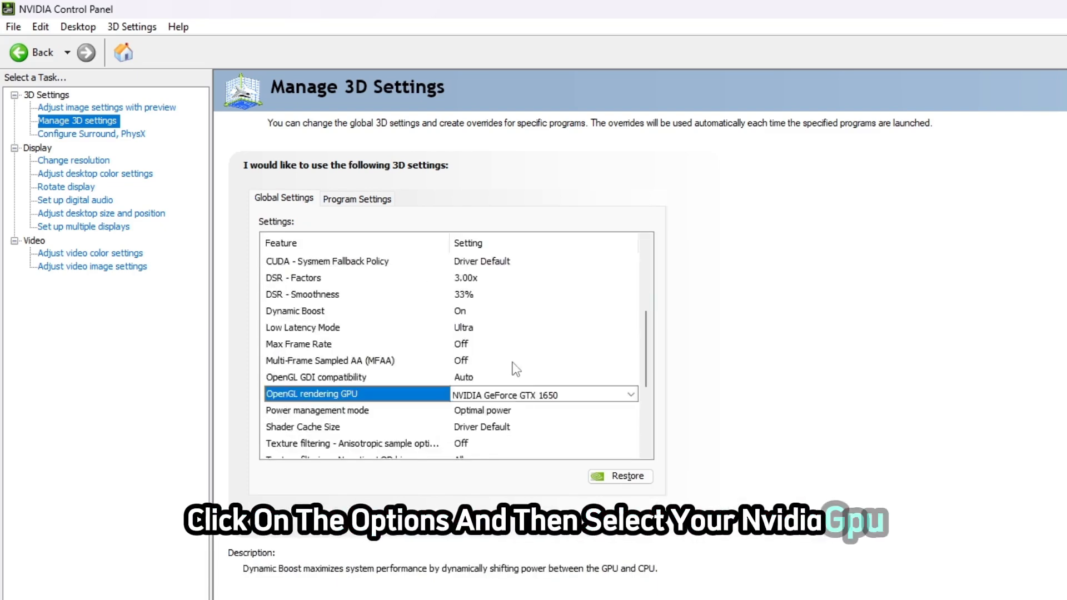
click(389, 311)
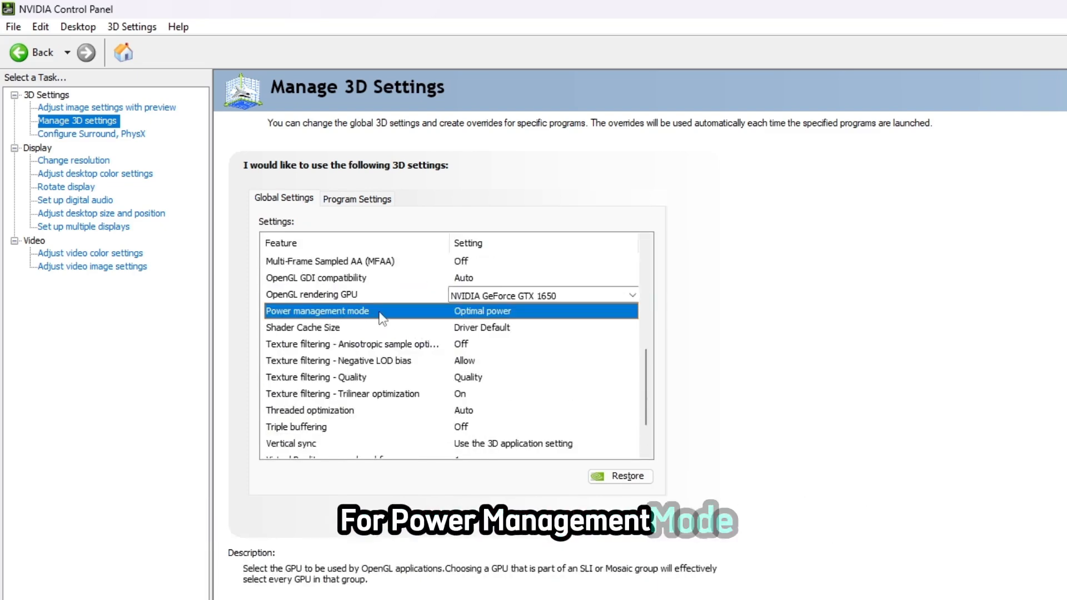
click(467, 313)
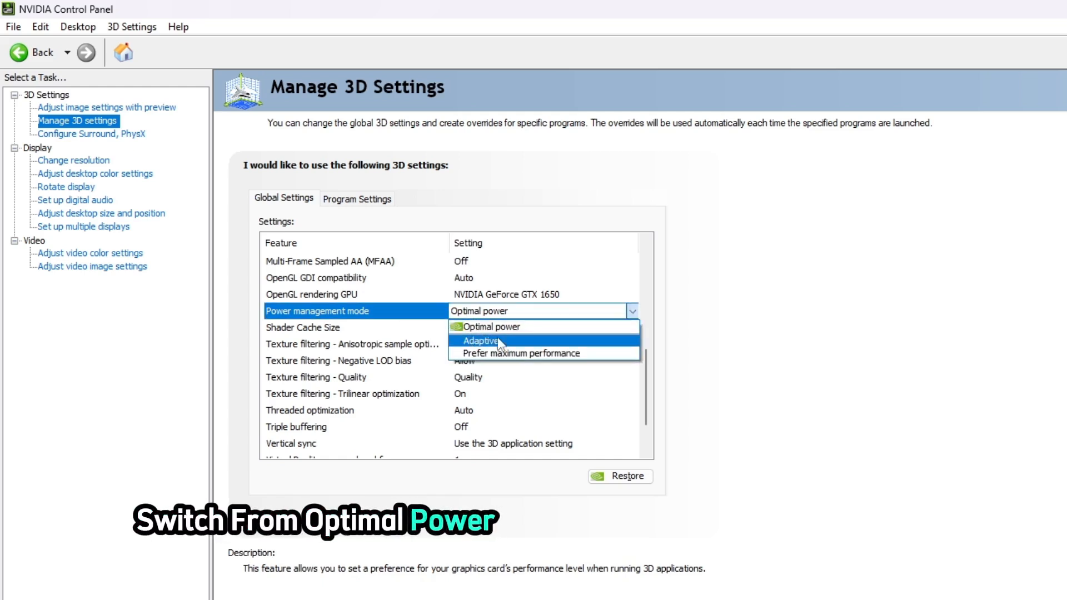
click(494, 317)
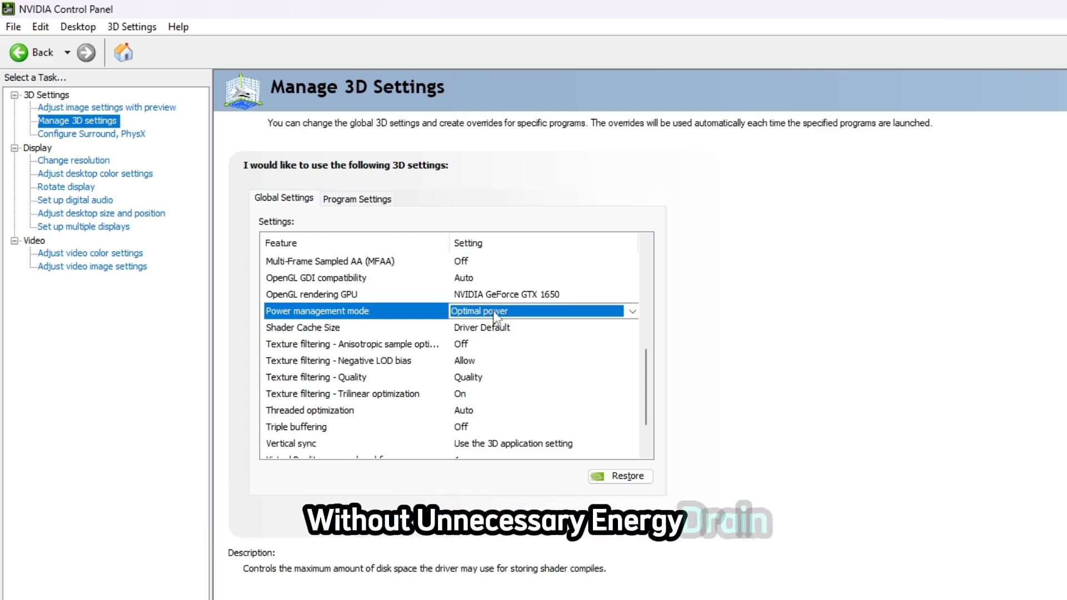
click(340, 330)
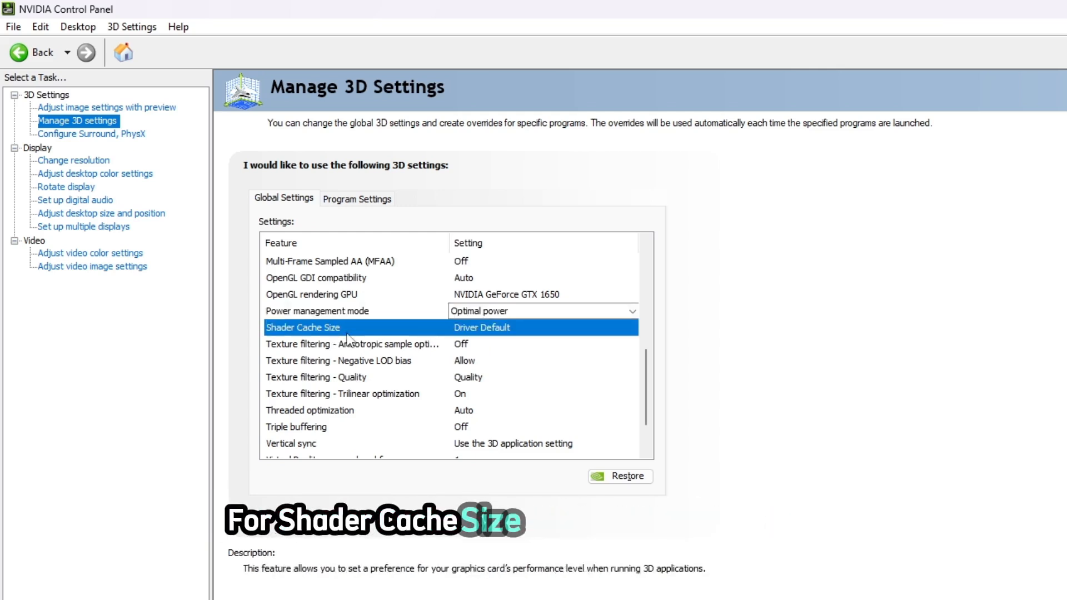
click(553, 328)
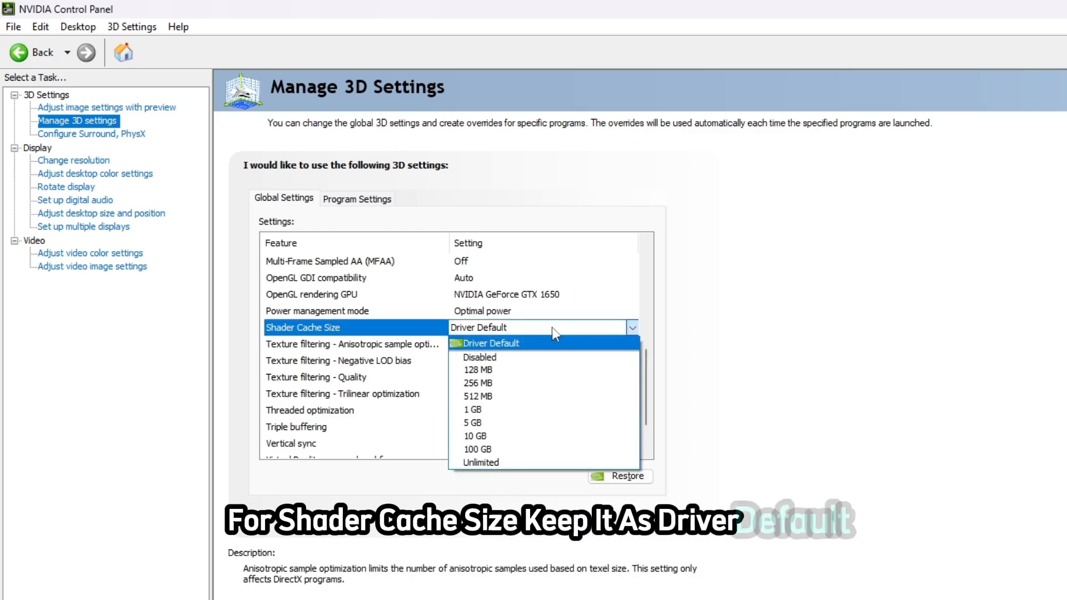
click(516, 345)
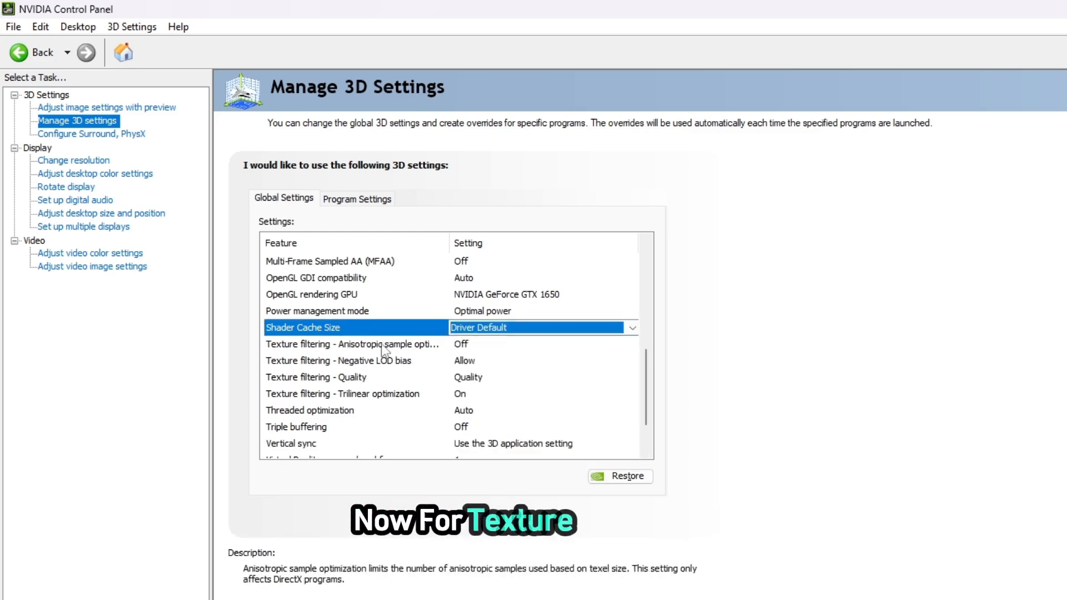
Set the texture filtering options Anisotropic sample optimization to On and Negative LOD bias to Allow.
click(380, 346)
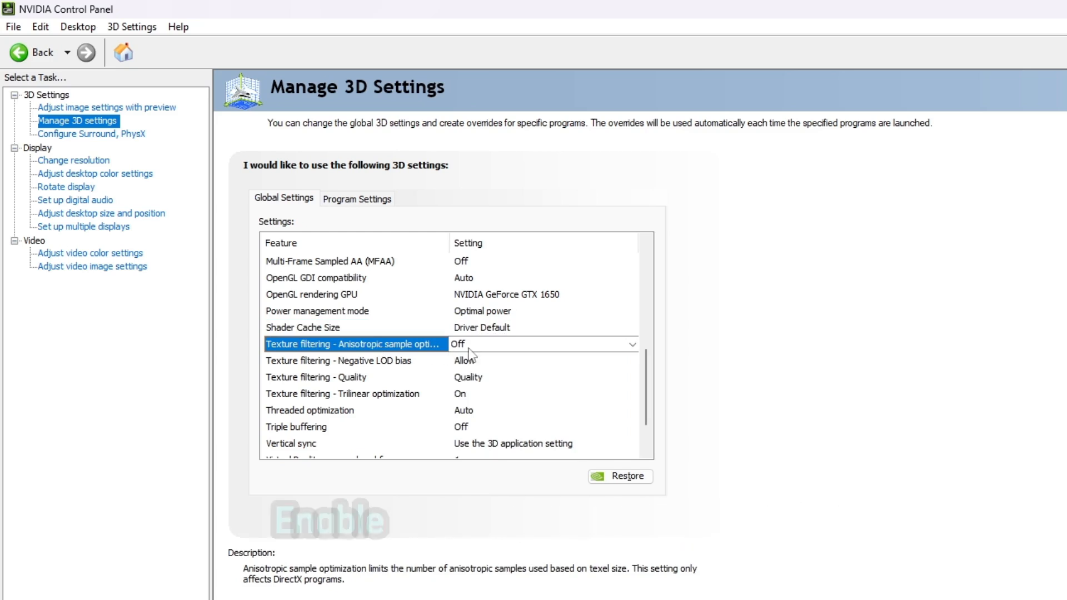
click(476, 346)
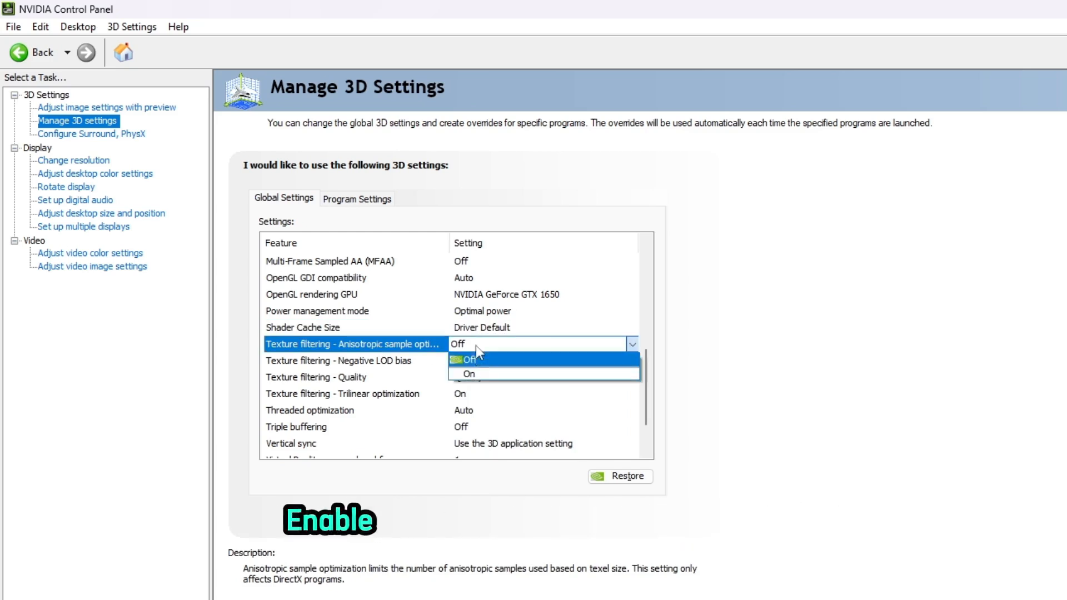
click(461, 368)
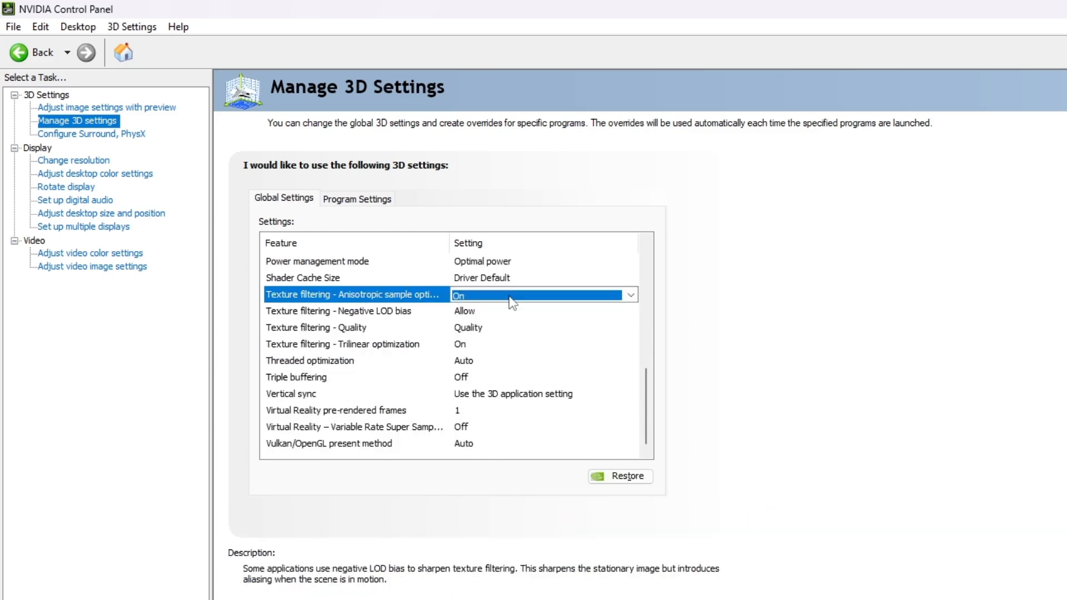
click(396, 312)
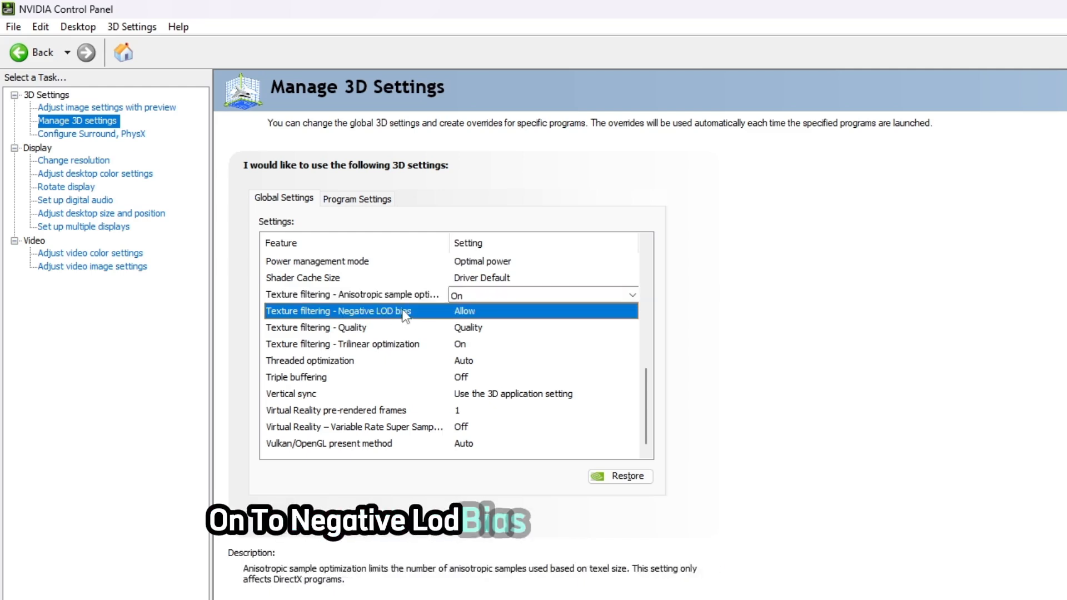
click(492, 312)
click(484, 330)
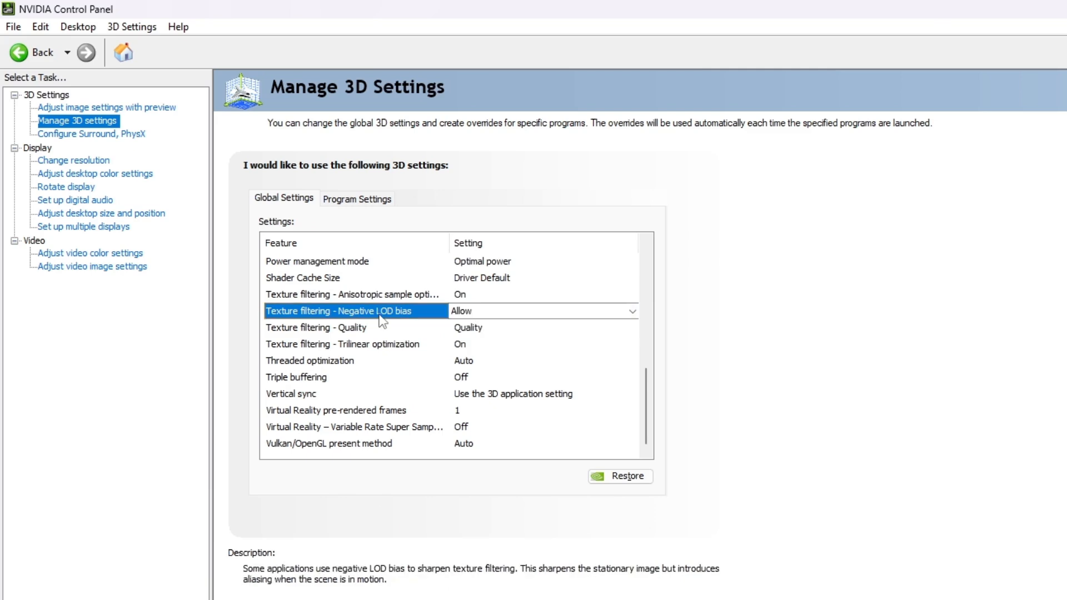
Set Texture filtering - Quality to High performance and Texture filtering - Trilinear optimization to On.
click(350, 326)
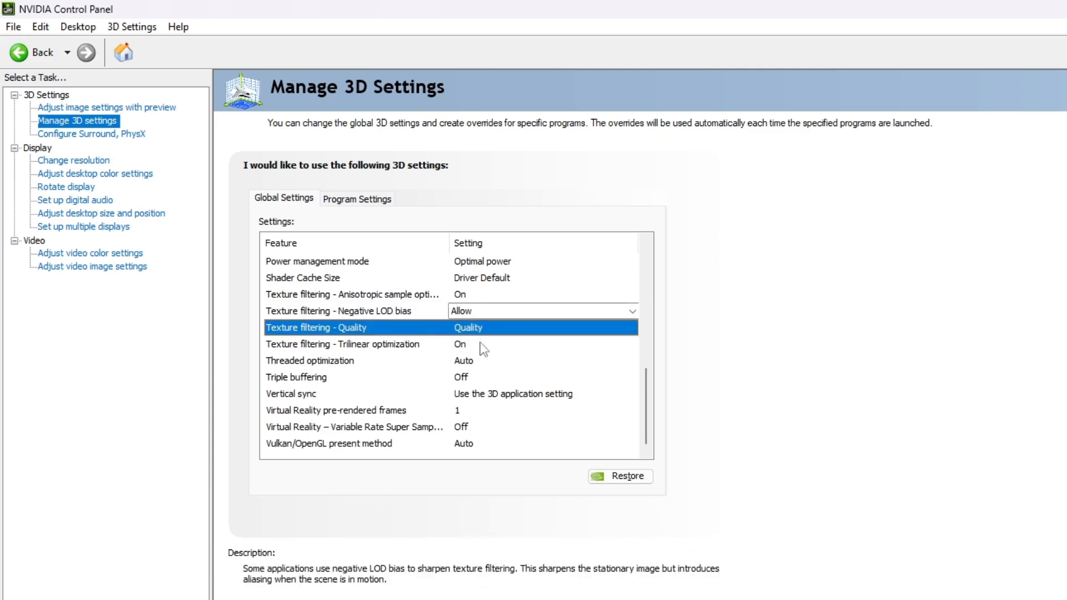
click(509, 328)
click(498, 383)
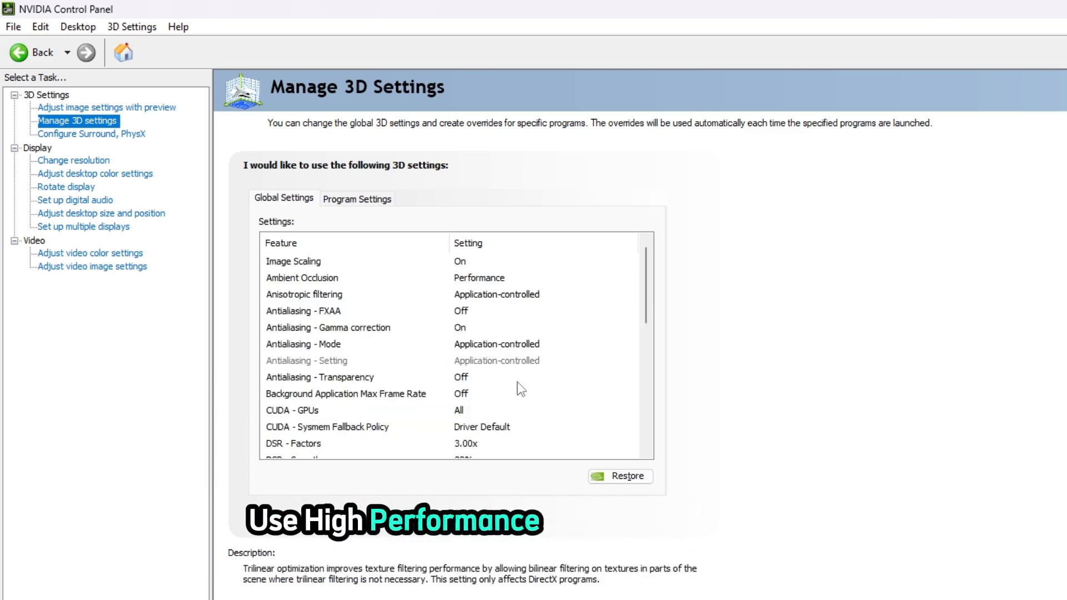
click(385, 349)
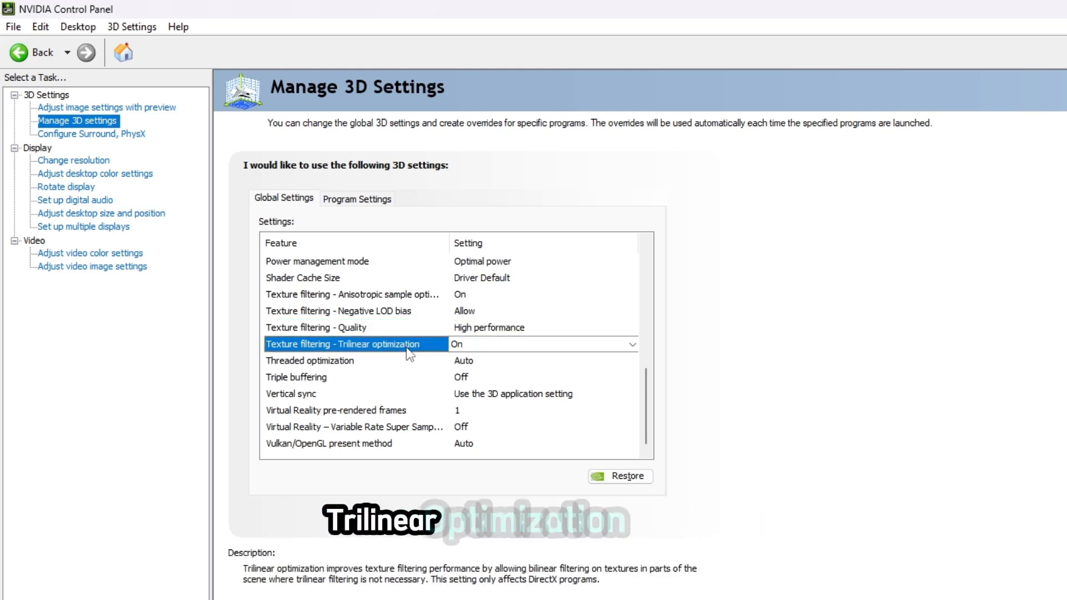
click(482, 348)
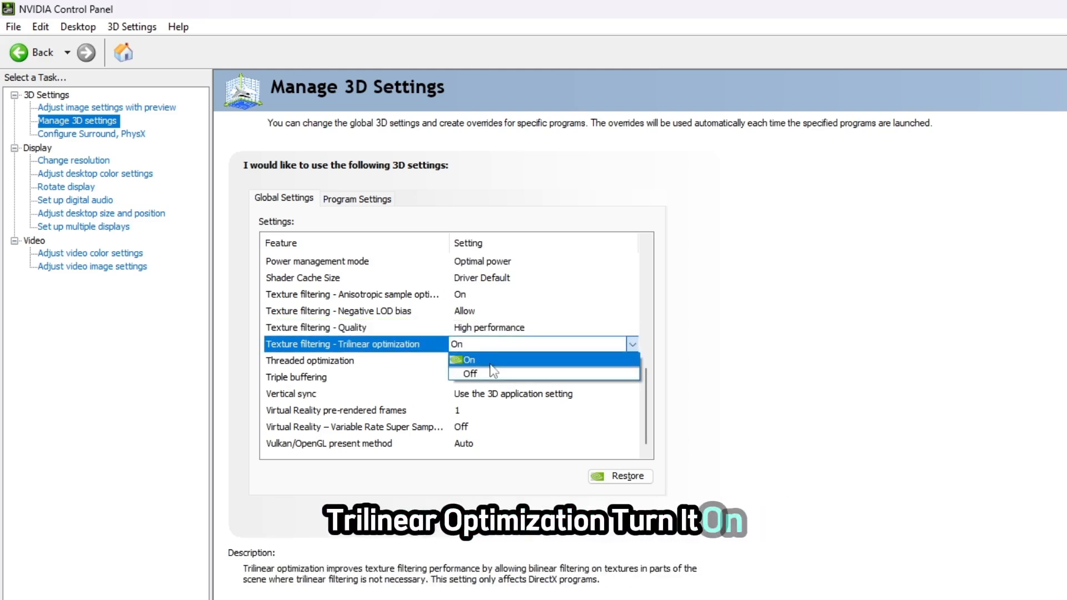
click(494, 370)
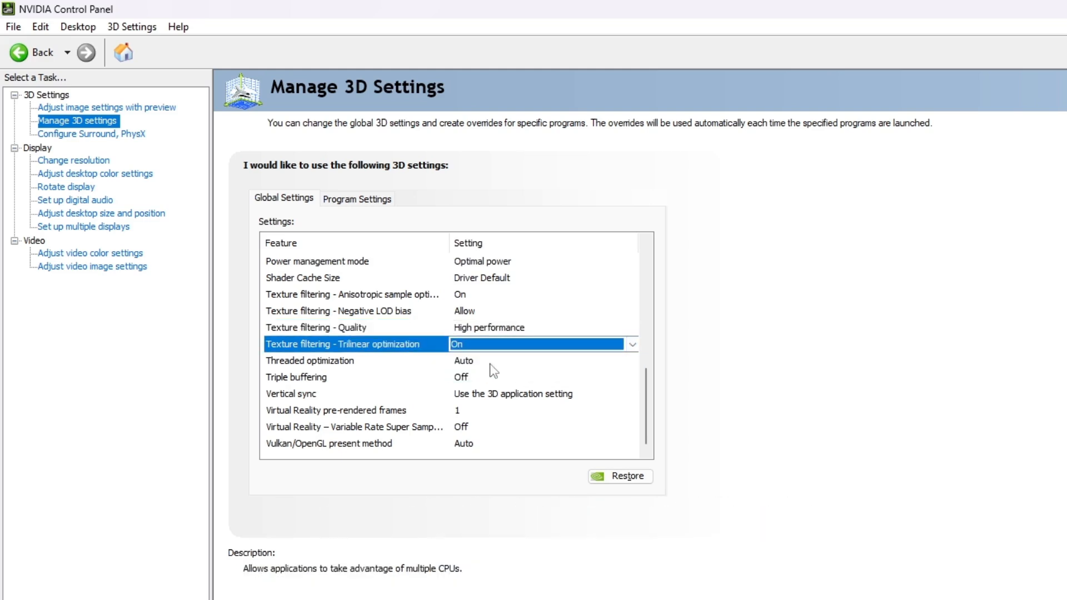
Set Threaded optimization to Auto in the global 3D settings.
click(331, 364)
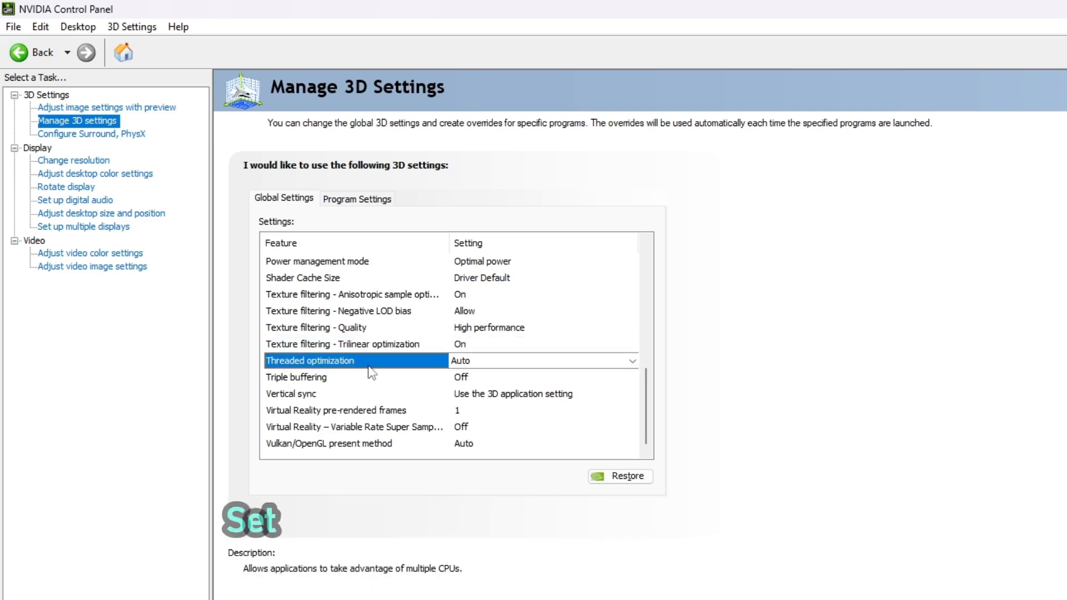
click(461, 364)
click(499, 369)
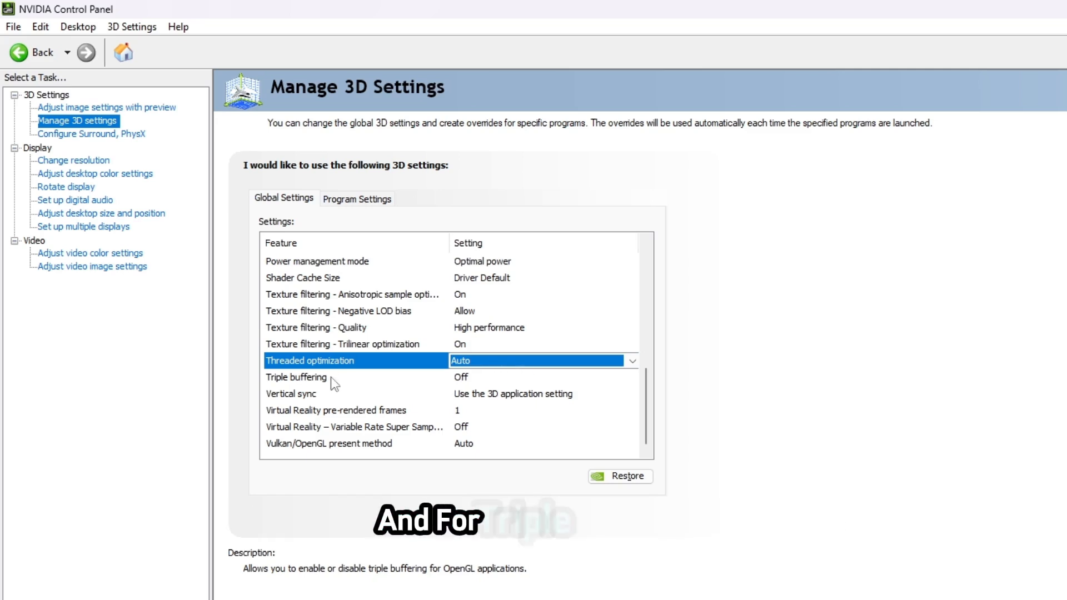
Set Triple buffering to On and Vertical sync to Use the 3D application setting in the global 3D settings.
click(334, 378)
click(505, 378)
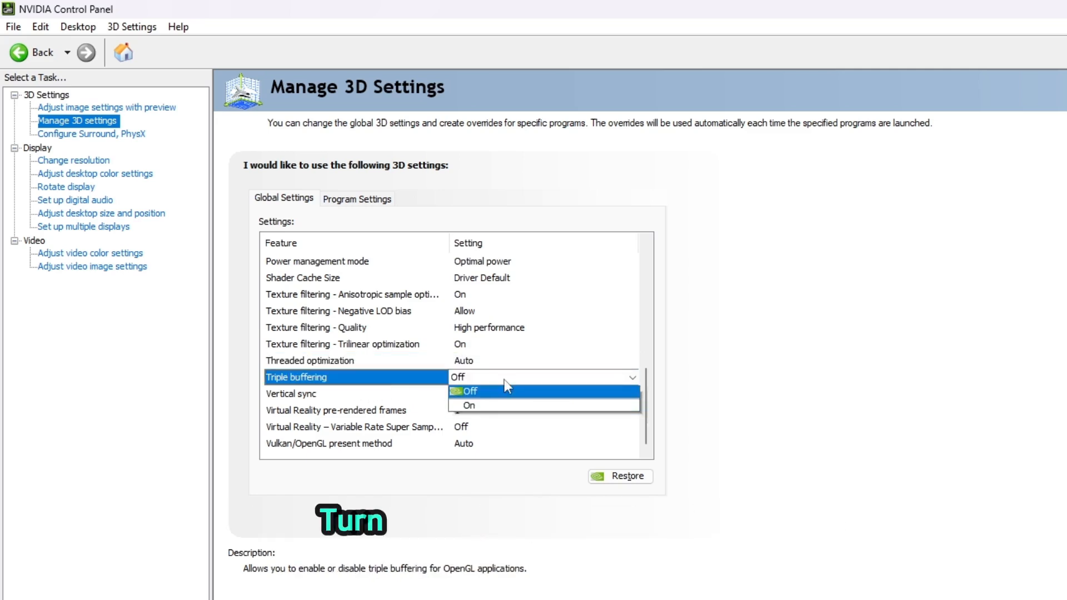
click(499, 409)
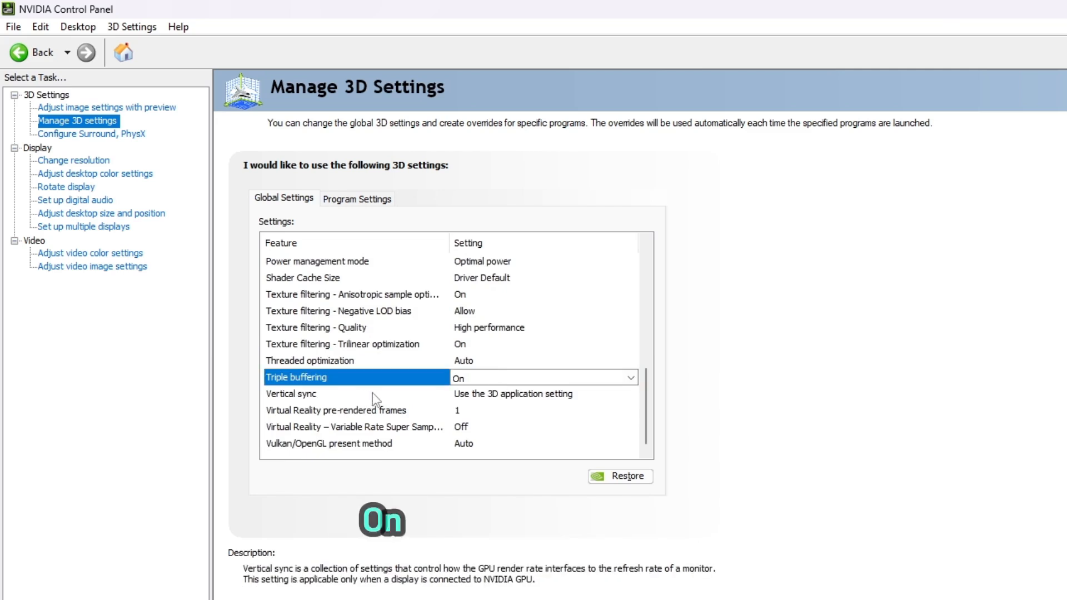
click(363, 395)
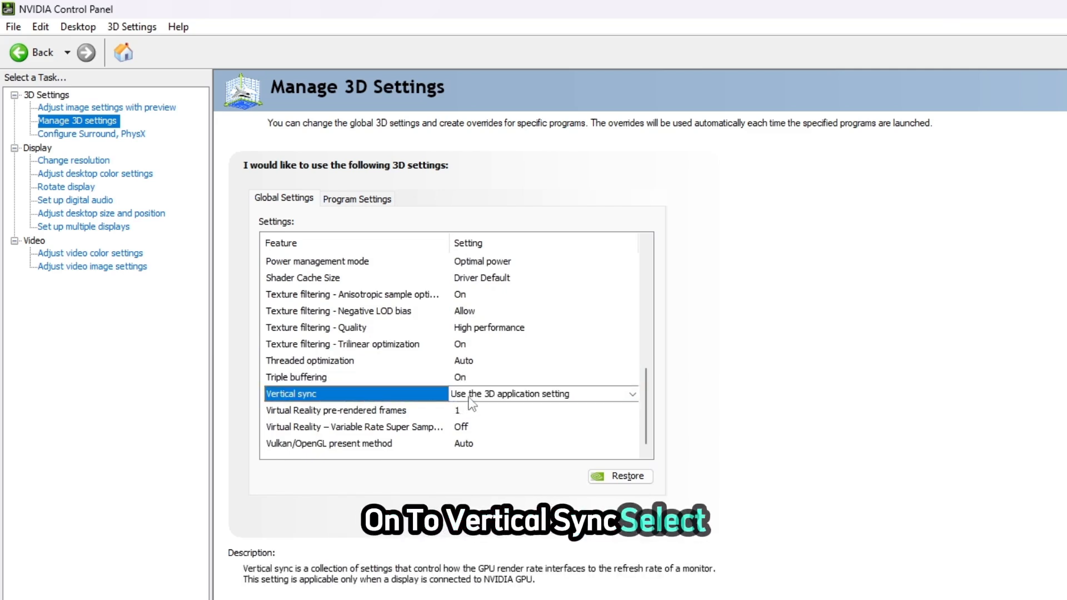
click(468, 395)
click(522, 409)
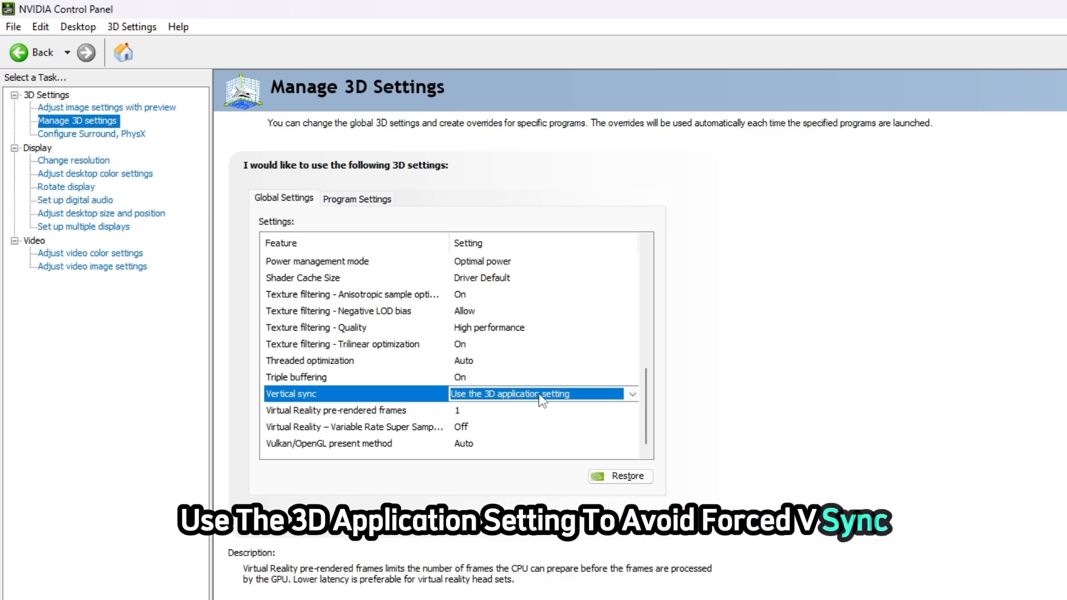
Set Virtual Reality pre-rendered frames to 1 and apply the global 3D settings.
click(396, 412)
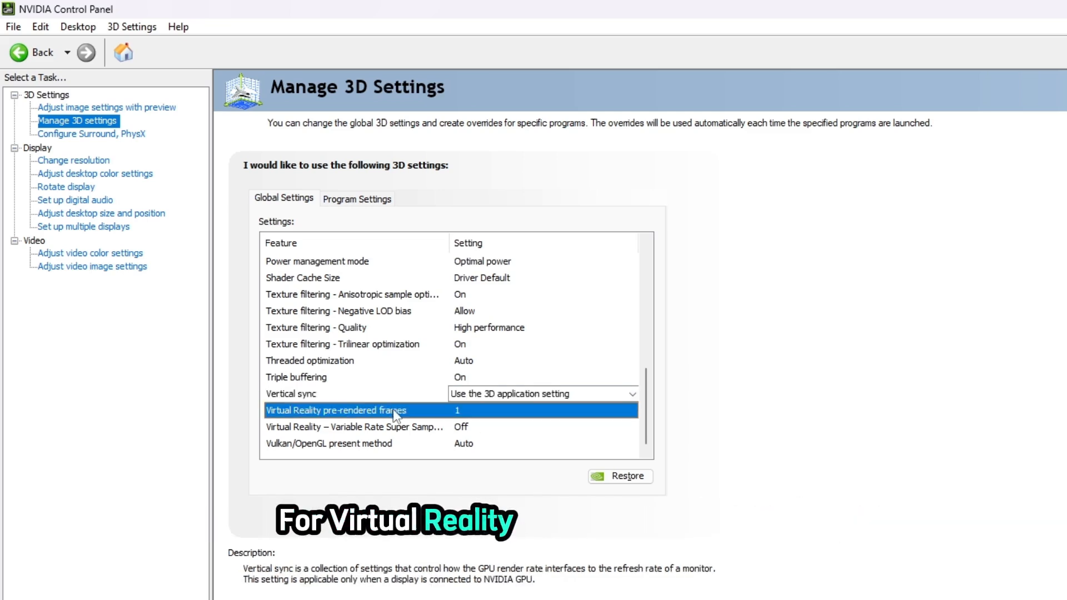
click(469, 412)
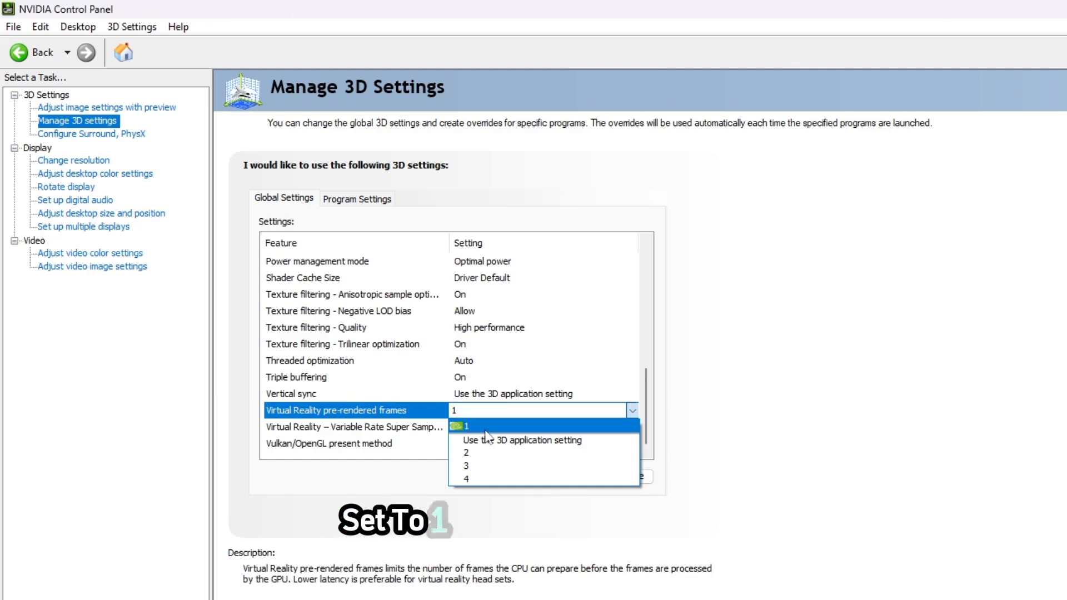
click(495, 428)
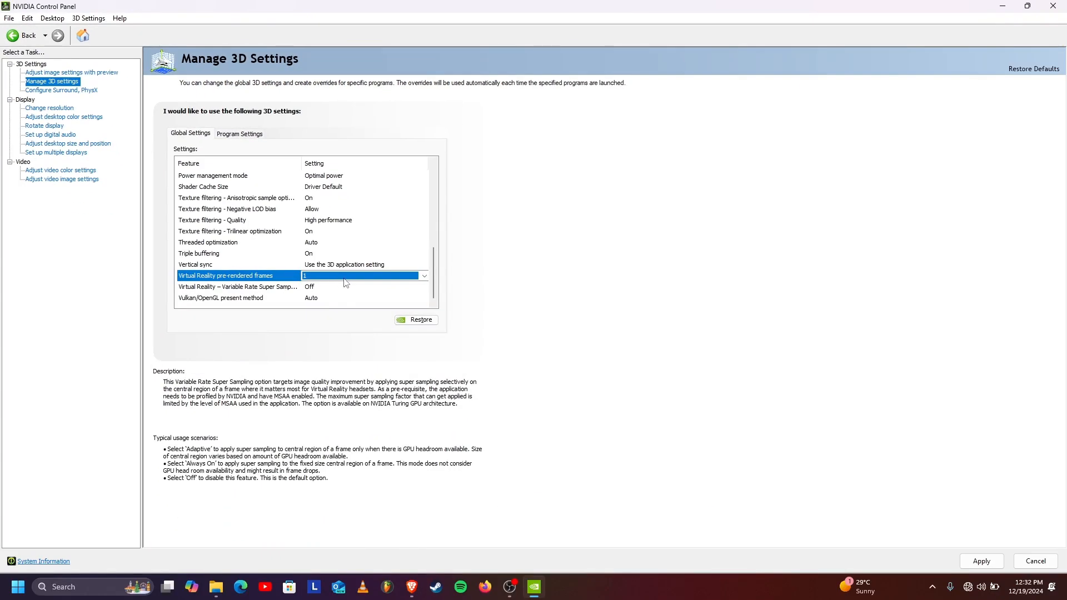
click(981, 561)
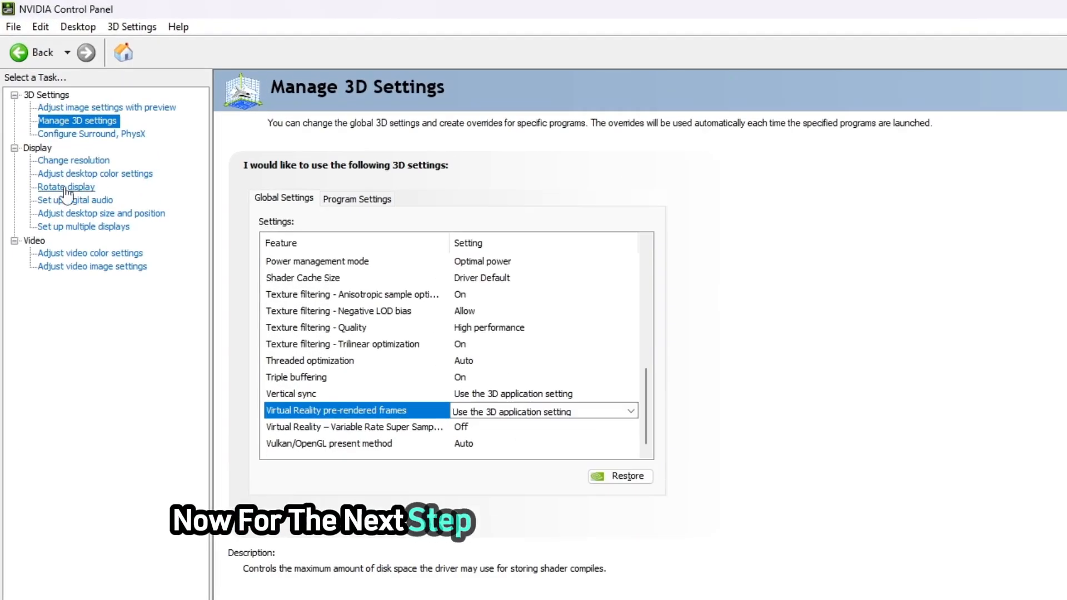
Go to the Surround and PhysX configuration, applying the pending 3D changes, and set the PhysX processor to NVIDIA GeForce GTX 1650.
click(80, 92)
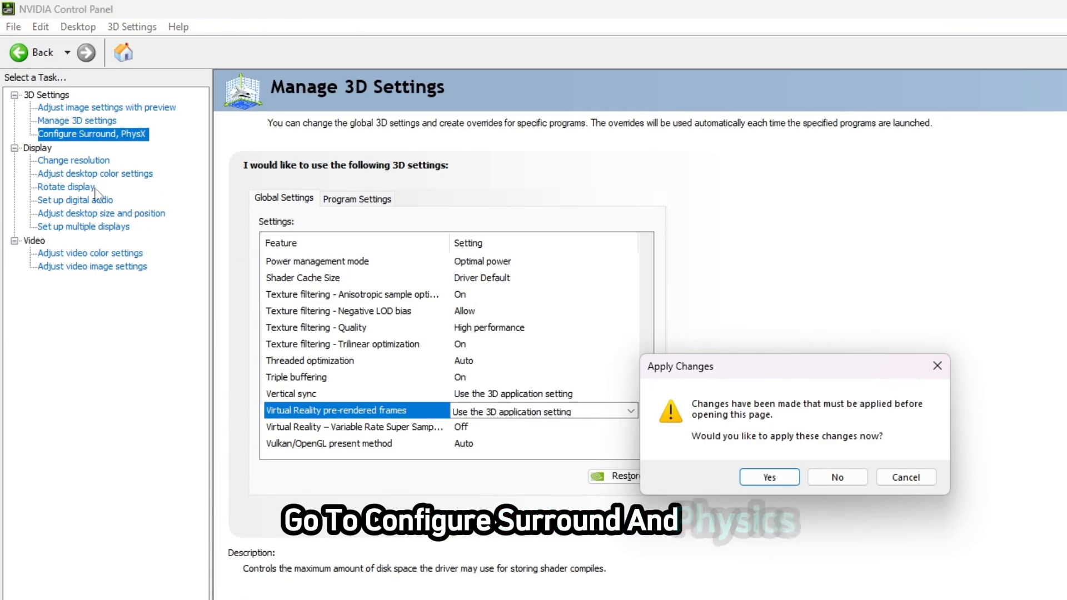
click(769, 478)
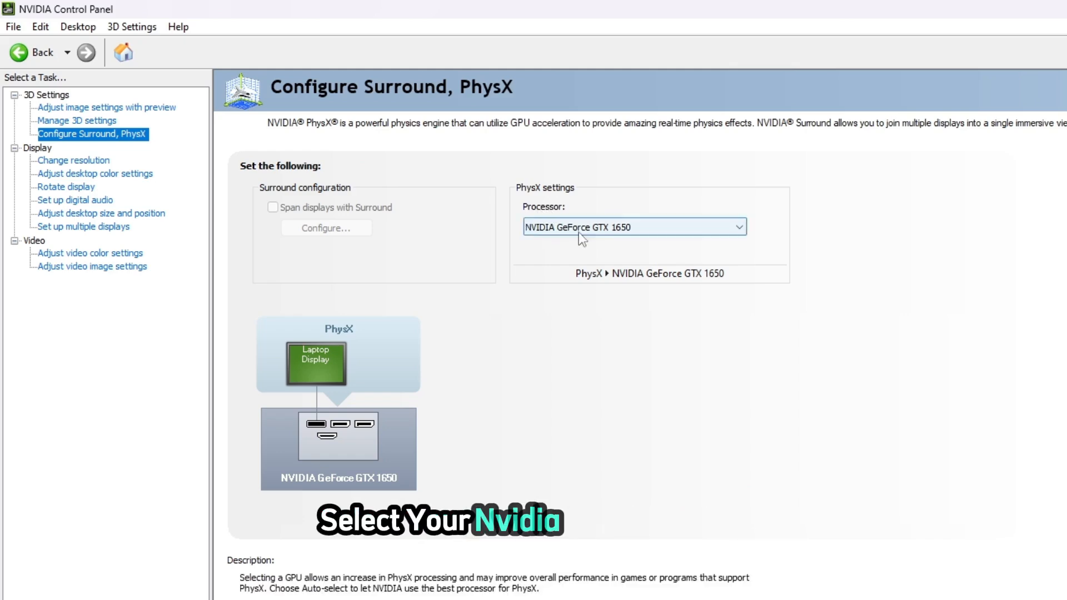
click(609, 229)
click(589, 258)
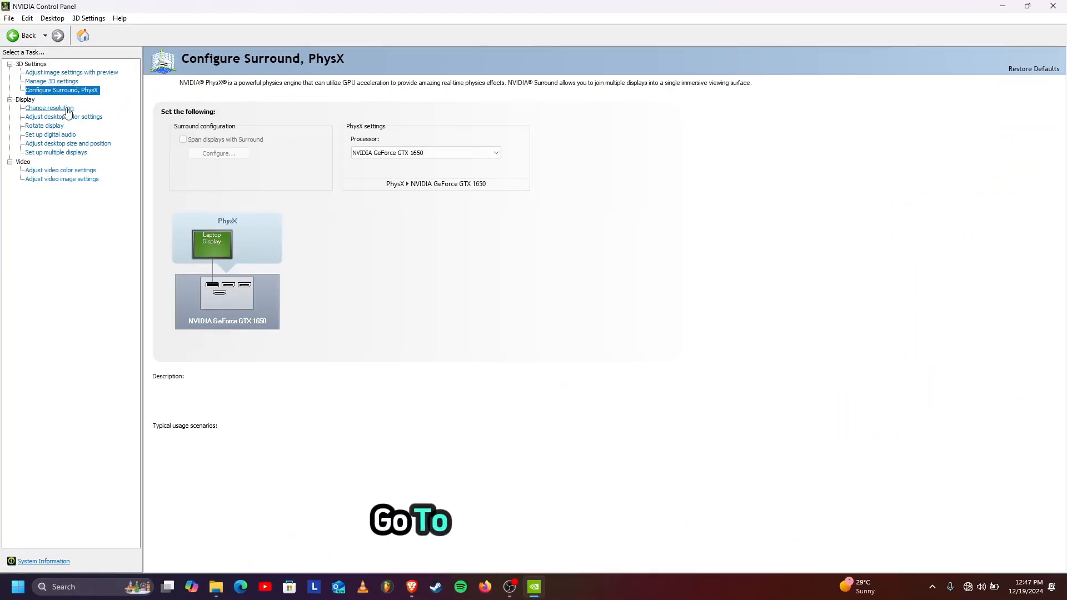
Set the laptop display's resolution to 1920 × 1080 (native) and its refresh rate to 60Hz.
click(50, 108)
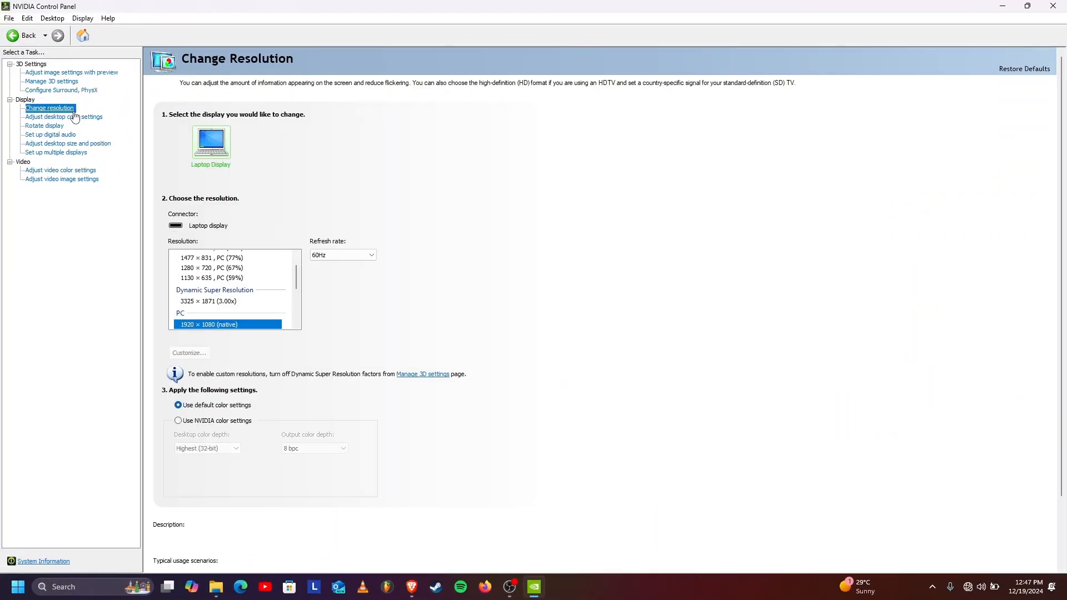
scroll(262, 310, down, 2)
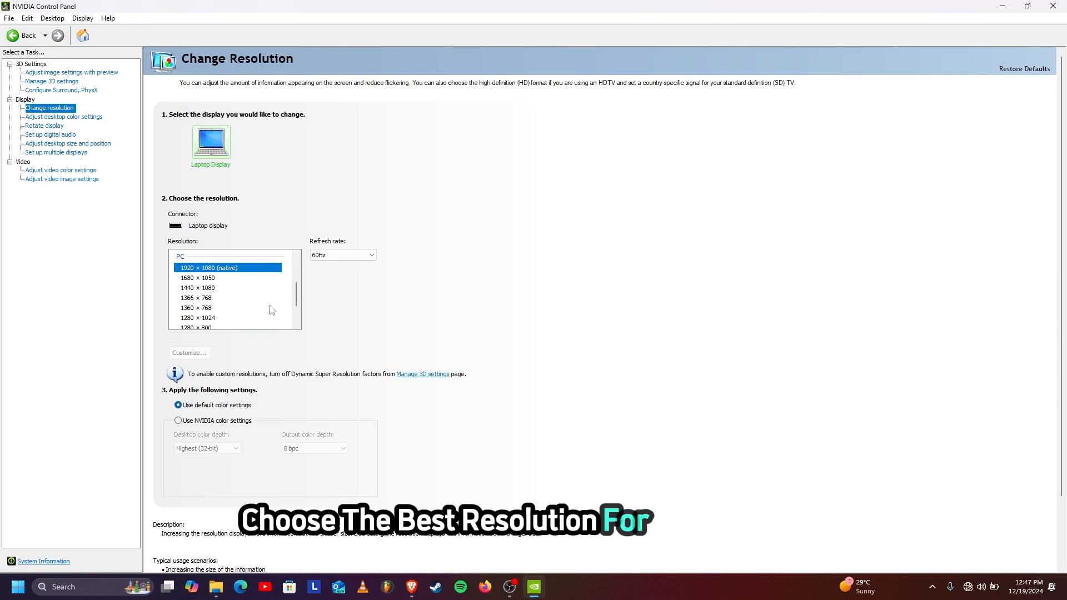
click(214, 268)
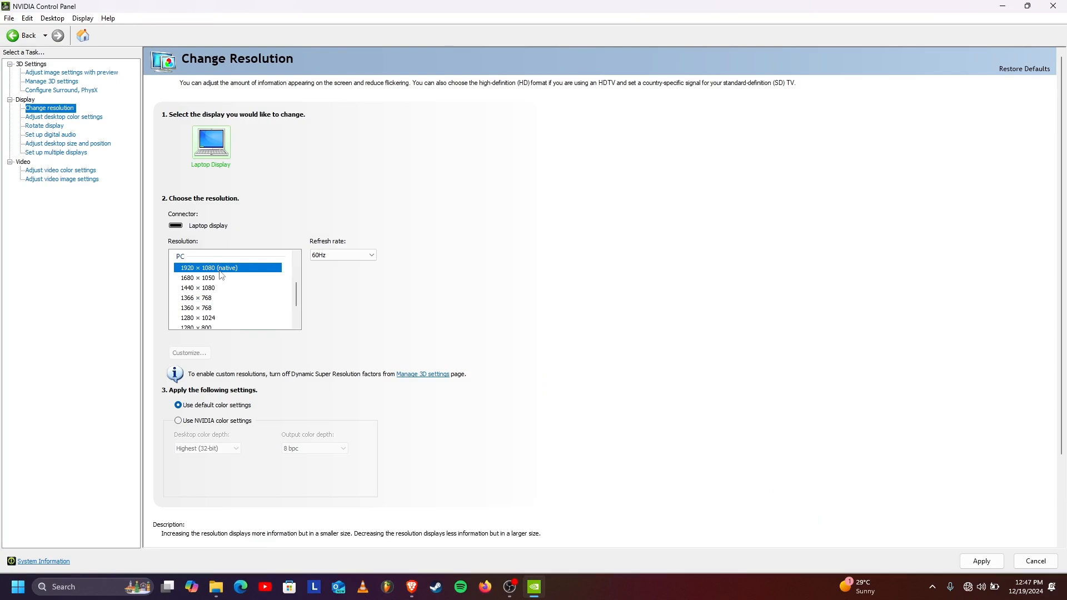
click(336, 257)
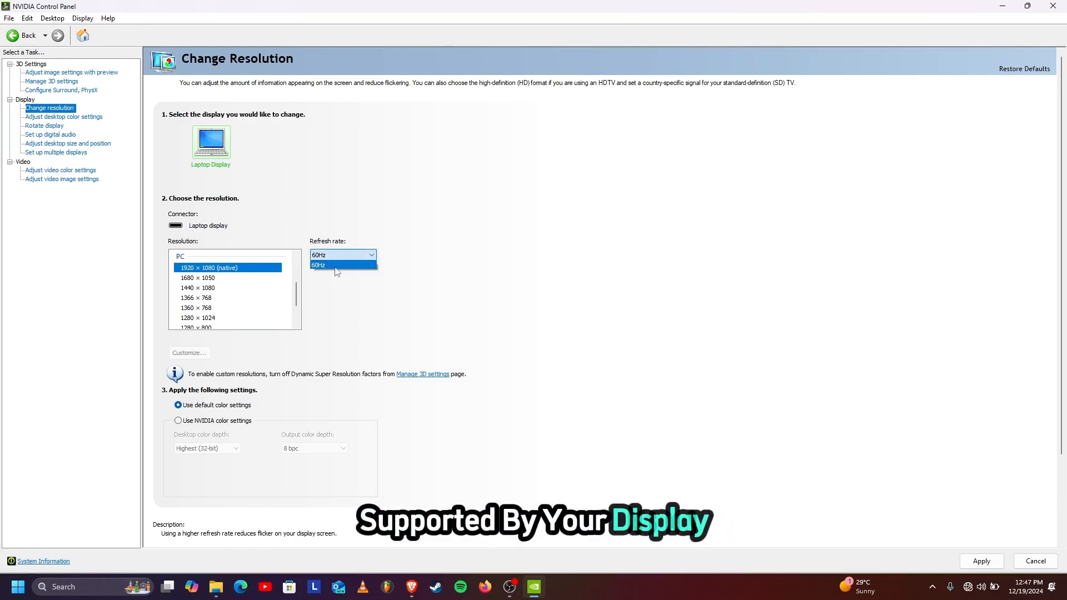
click(336, 269)
Switch the laptop display to NVIDIA color settings and apply the display changes.
scroll(334, 275, down, 3)
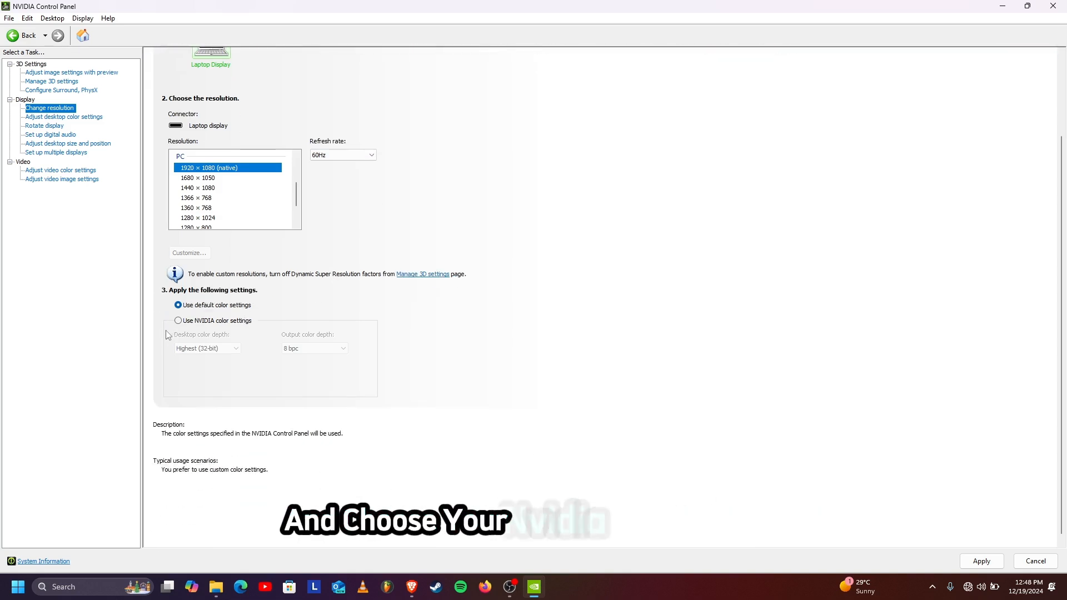
click(214, 322)
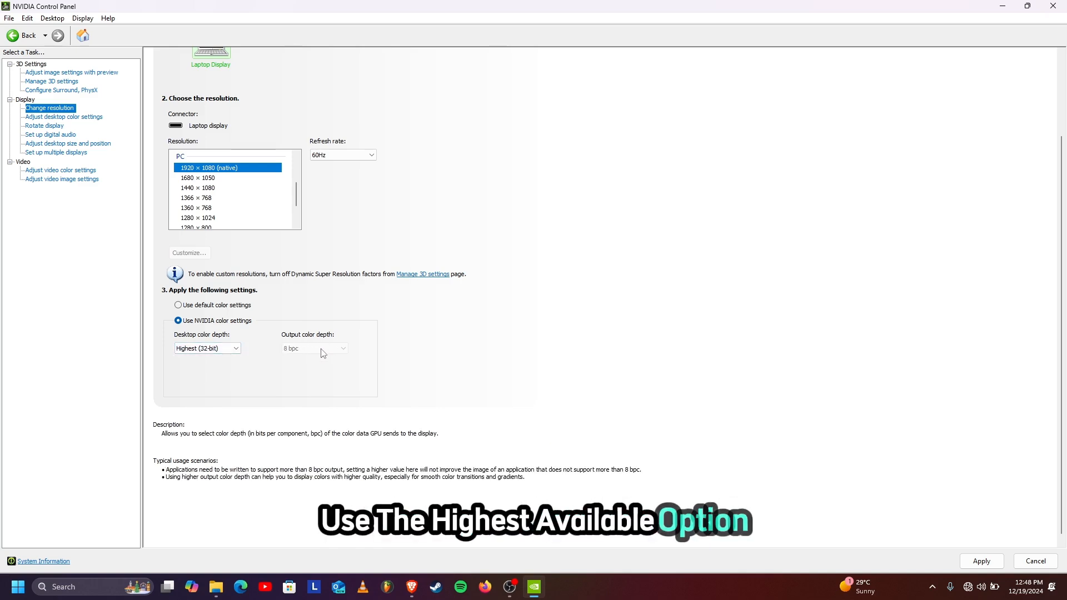
click(981, 561)
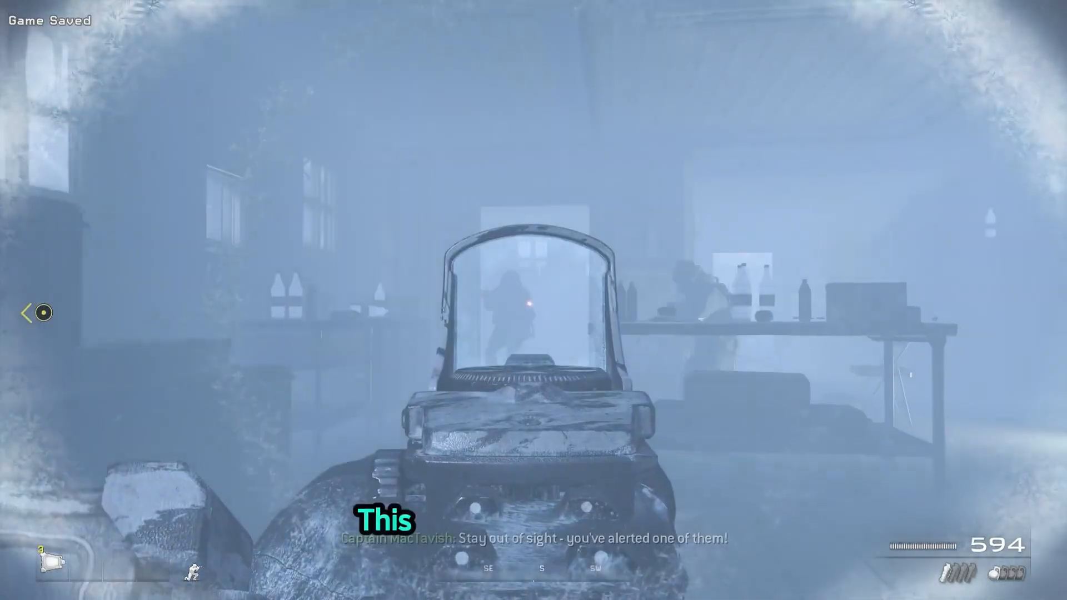